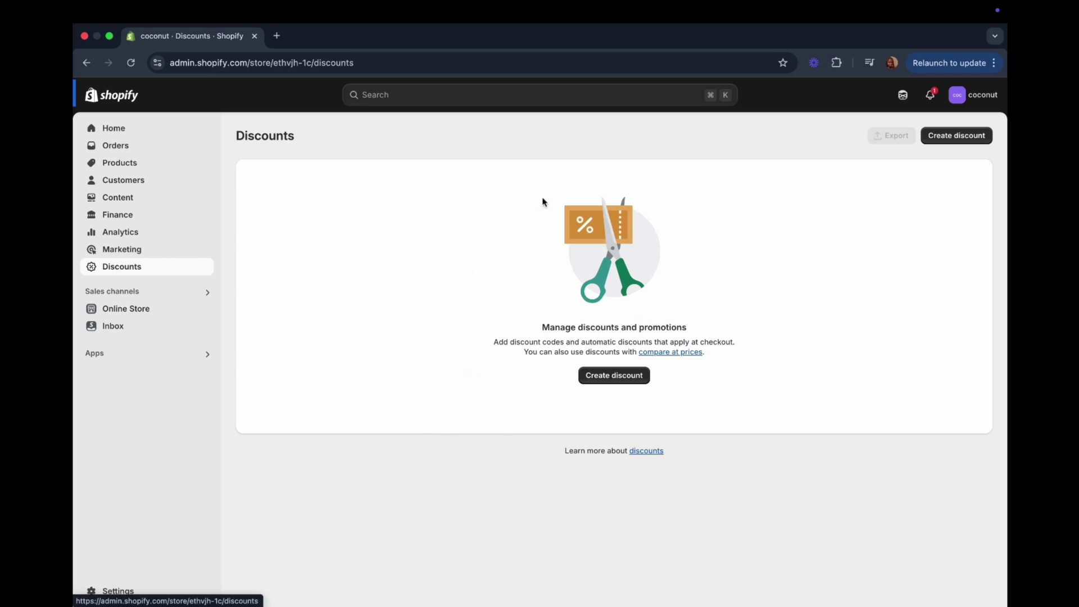
Start a new amount-off-products discount that uses the discount code method
{"action": "left_click", "coordinate": [618, 382]}
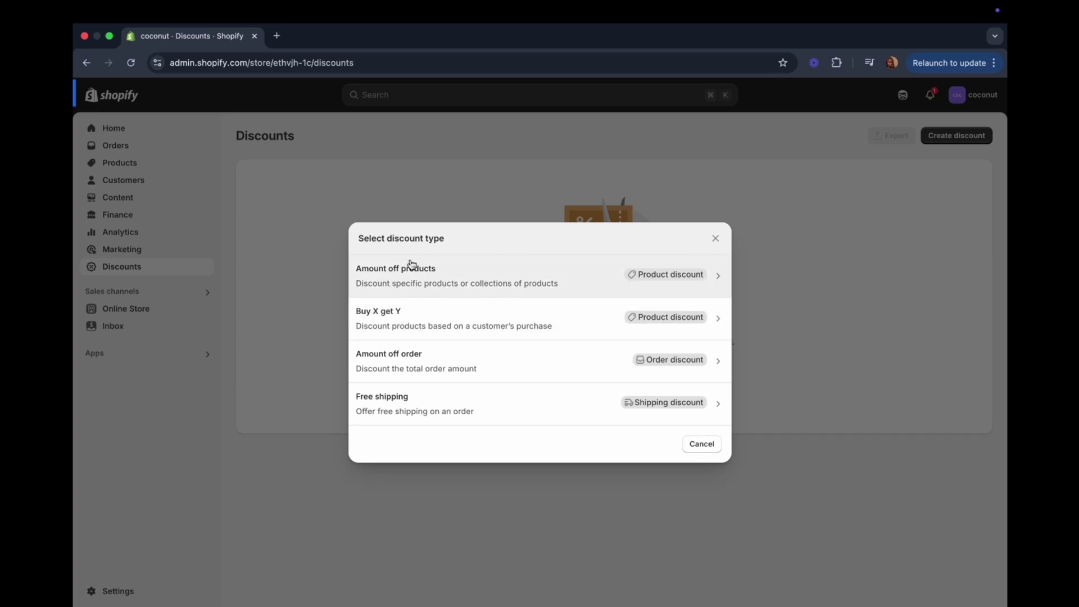
{"action": "left_click", "coordinate": [669, 278]}
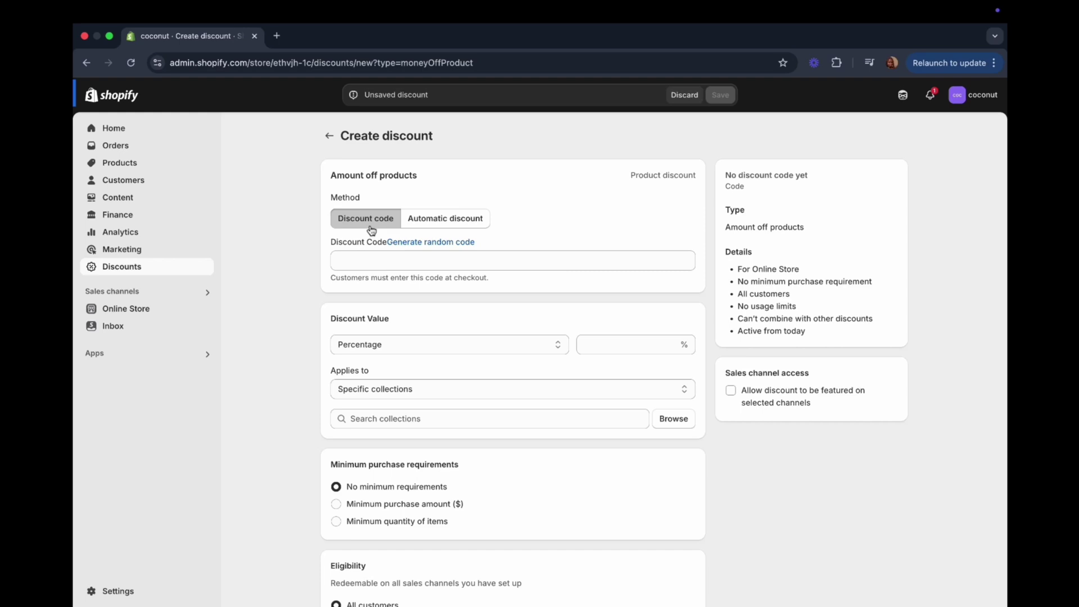
{"action": "left_click", "coordinate": [425, 220]}
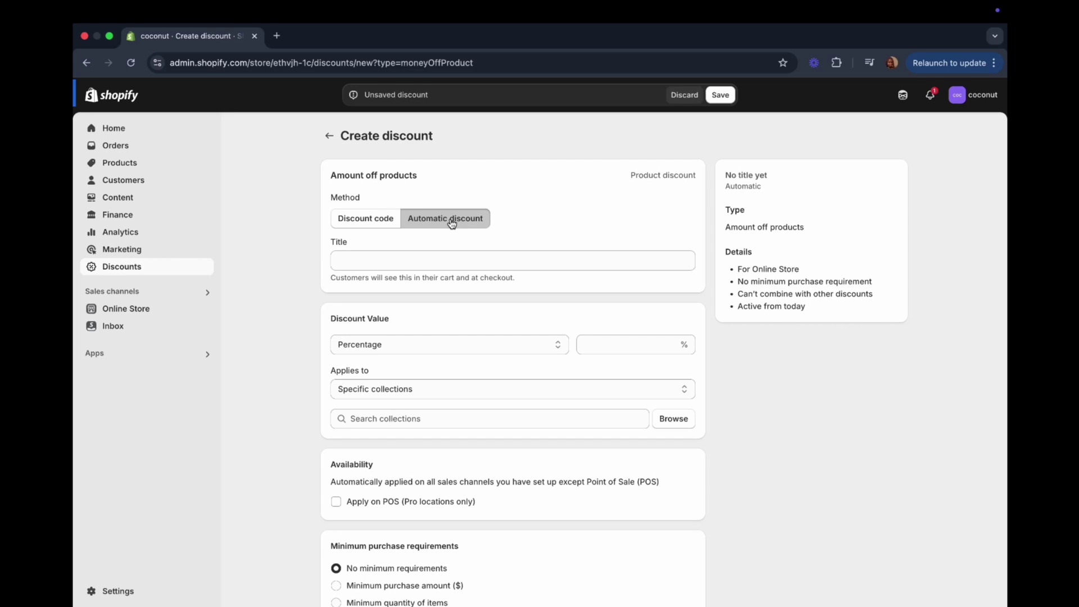
{"action": "left_click", "coordinate": [355, 216]}
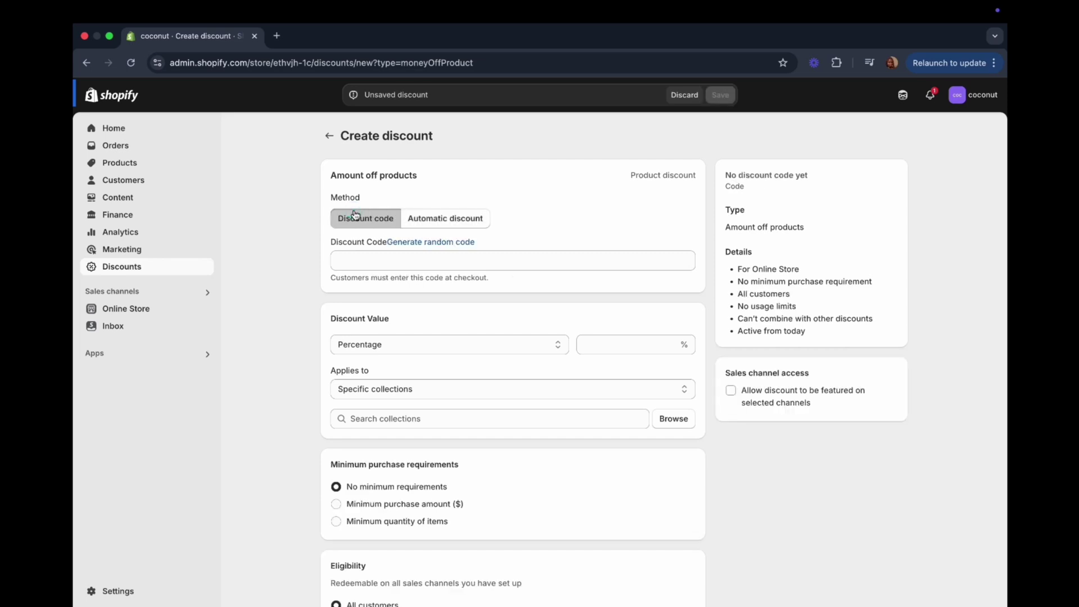
{"action": "left_click", "coordinate": [367, 260]}
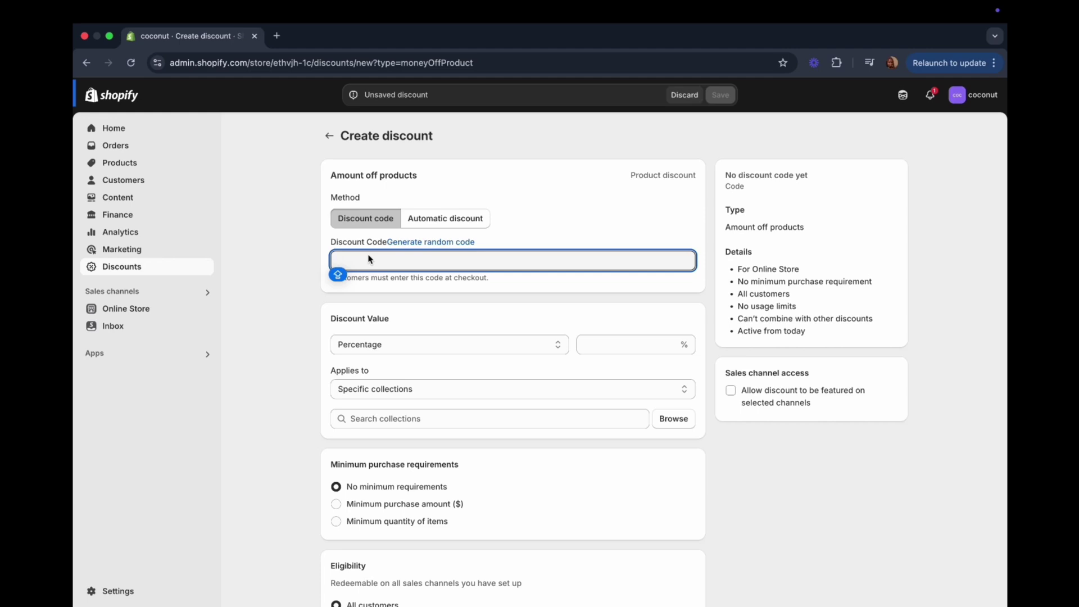
{"action": "type", "text": "SAVE"}
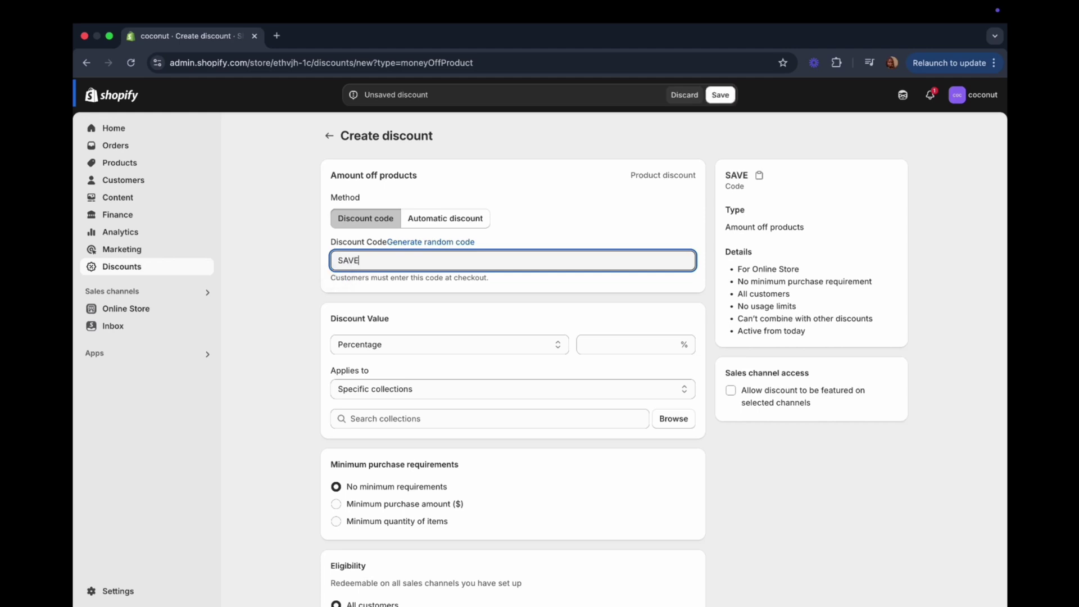
{"action": "type", "text": "20"}
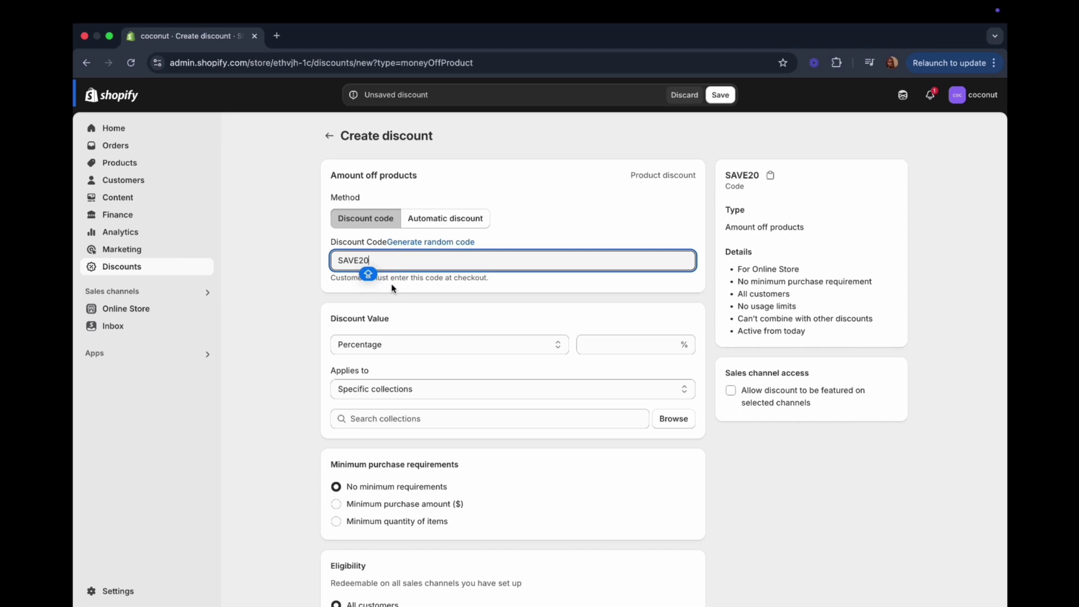
{"action": "key", "text": "BackSpace"}
{"action": "key", "text": "BackSpace"}
{"action": "key", "text": "BackSpace"}
{"action": "key", "text": "BackSpace"}
{"action": "key", "text": "BackSpace"}
{"action": "key", "text": "BackSpace"}
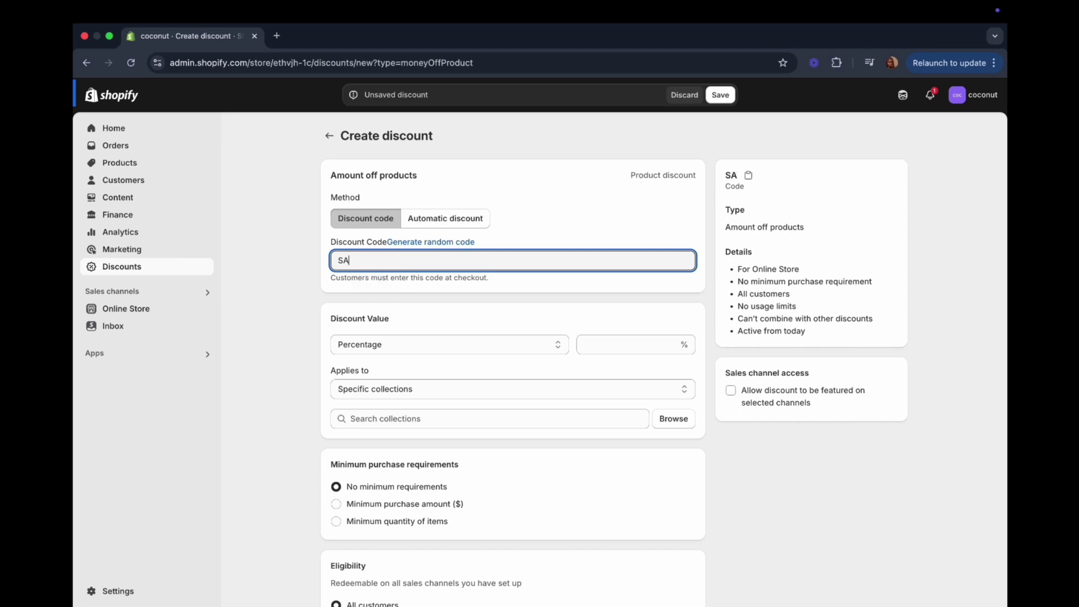
{"action": "key", "text": "Caps_Lock"}
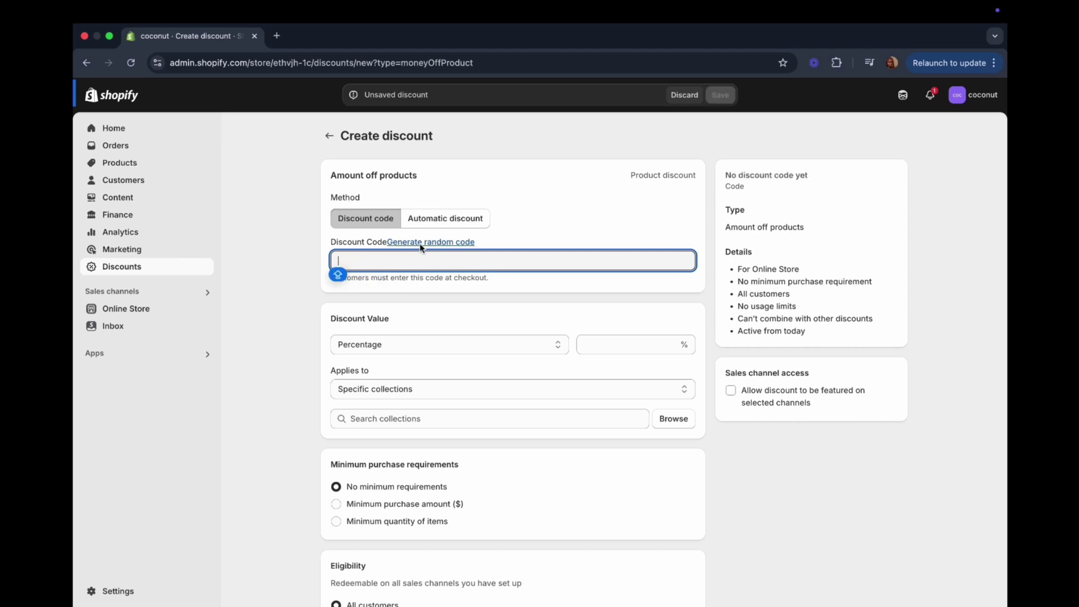
{"action": "left_click", "coordinate": [448, 240]}
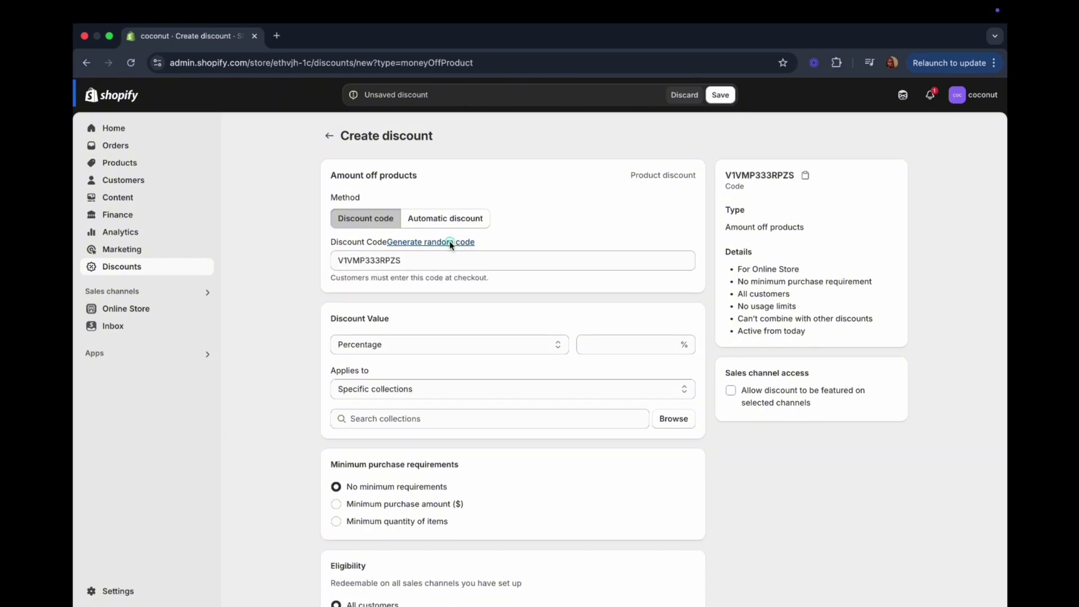
Replace the generated discount code with SAVE20
{"action": "double_click", "coordinate": [411, 264]}
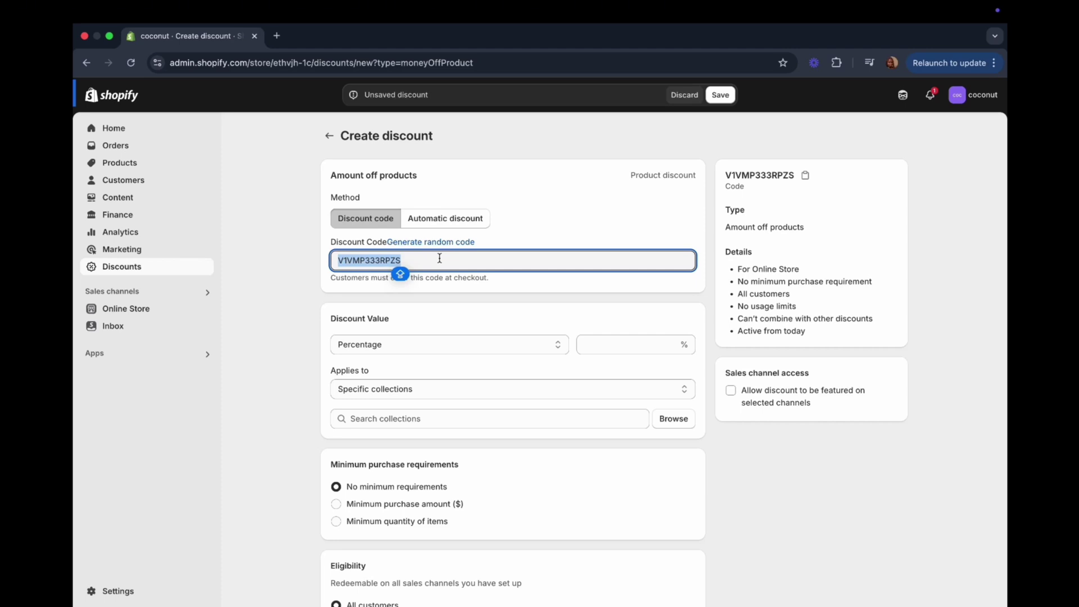
{"action": "type", "text": "SAV"}
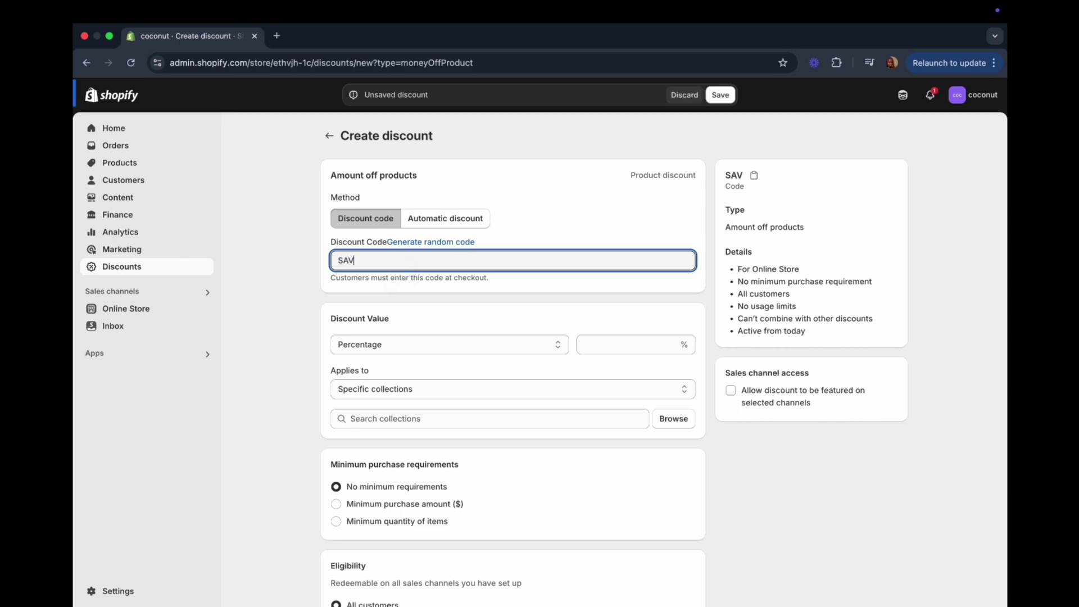
{"action": "type", "text": "E20"}
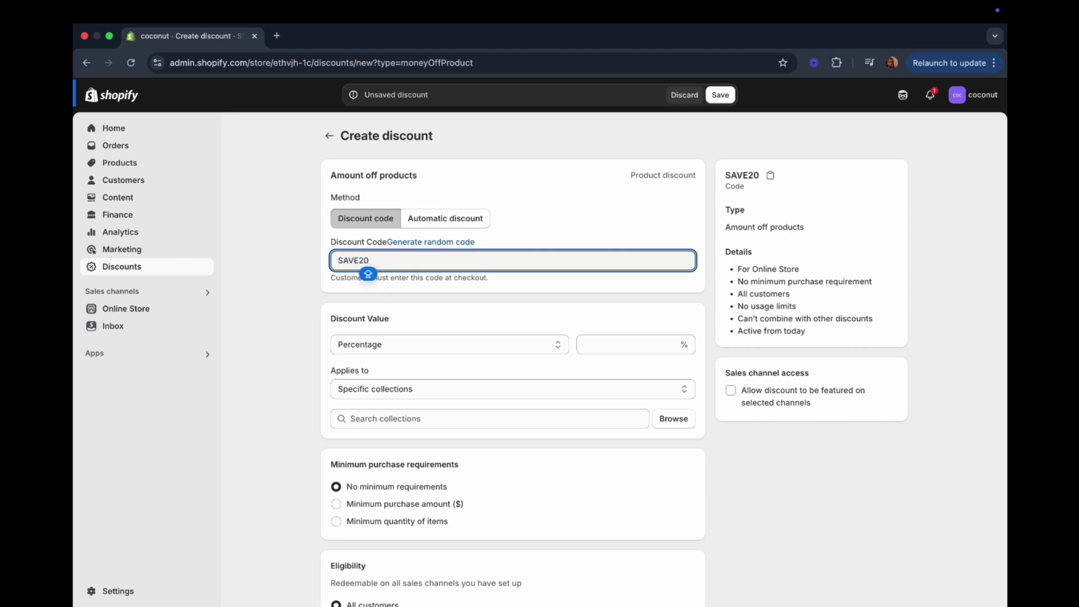
{"action": "left_click", "coordinate": [478, 288]}
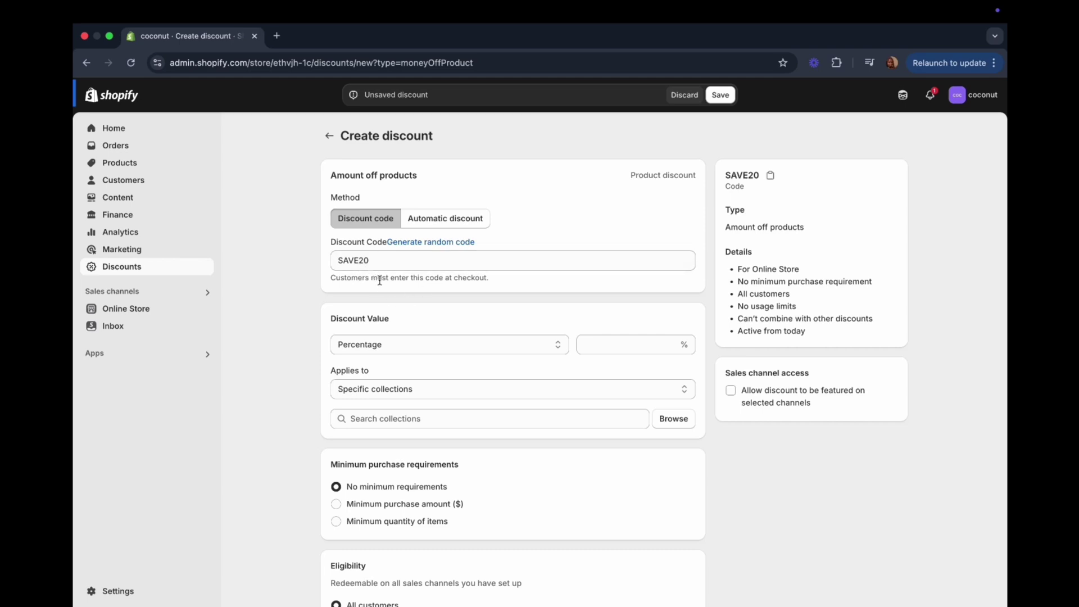
{"action": "left_click", "coordinate": [399, 345]}
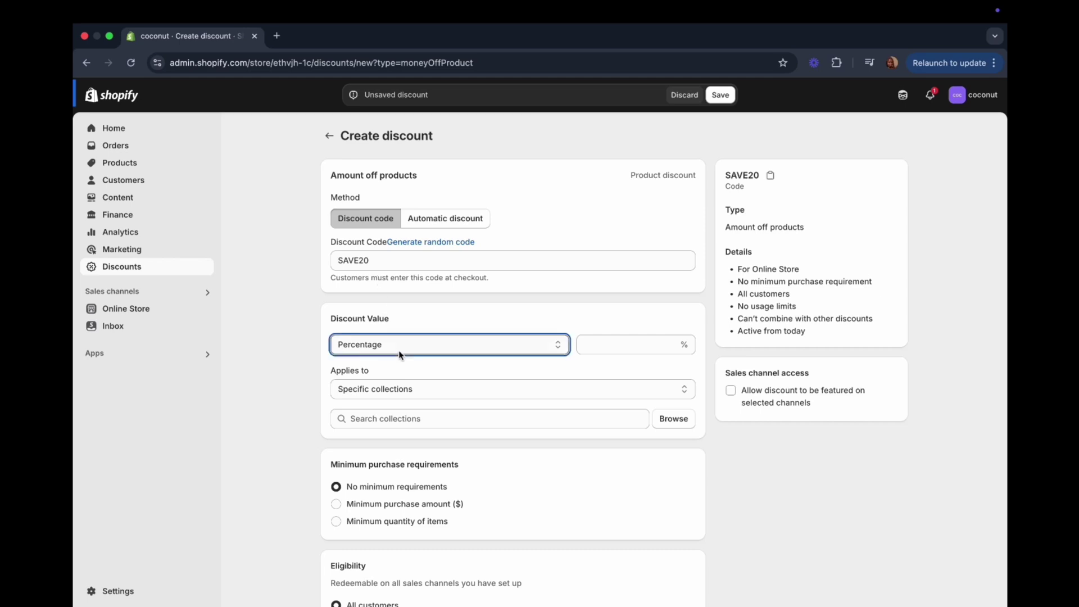
{"action": "left_click", "coordinate": [405, 326]}
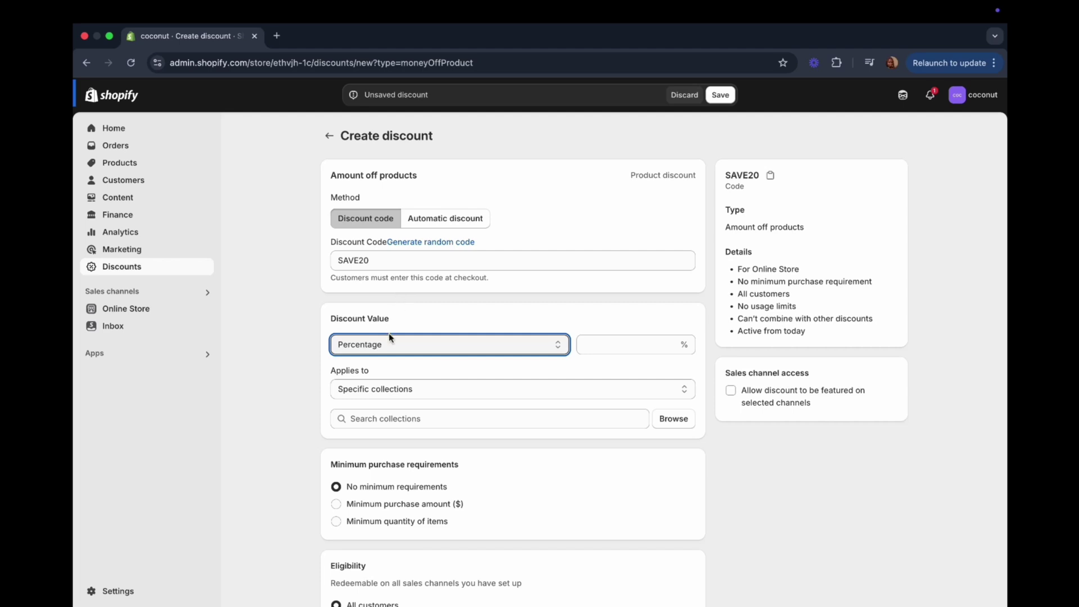
{"action": "left_click", "coordinate": [408, 350]}
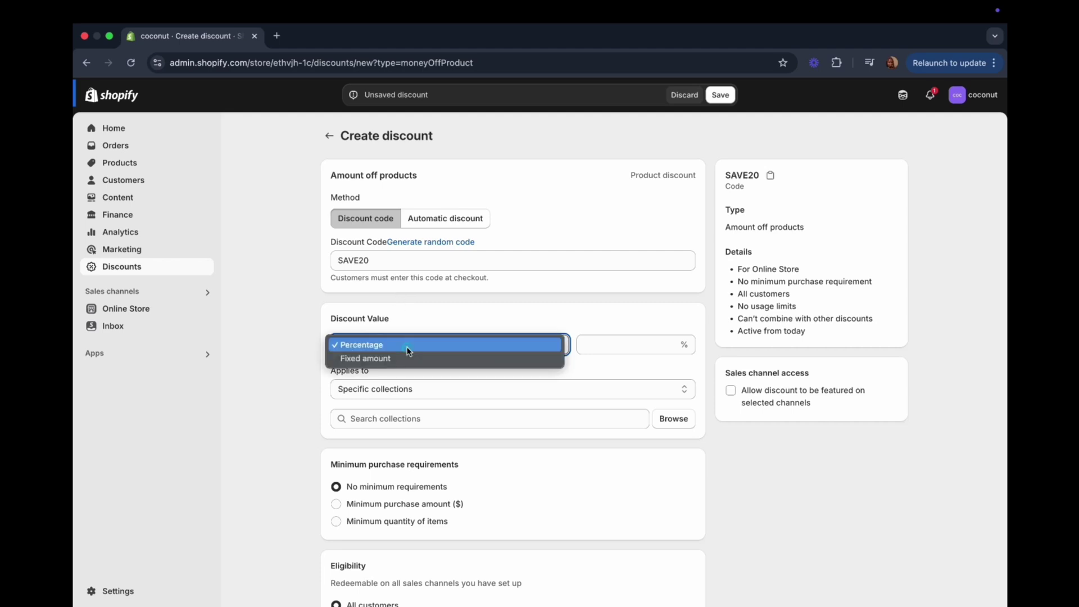
{"action": "left_click", "coordinate": [405, 359]}
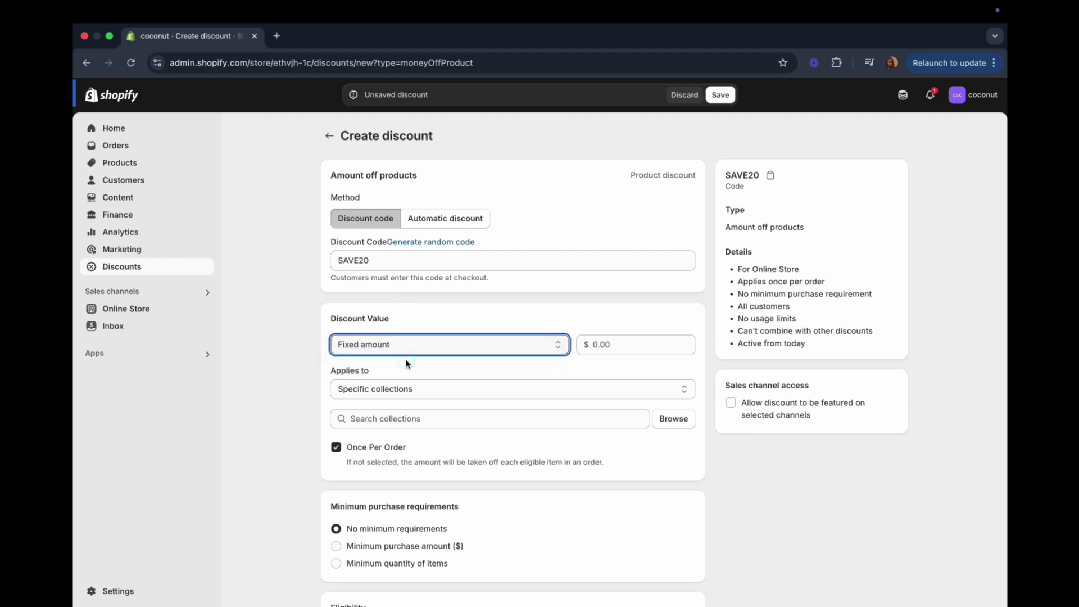
{"action": "left_click", "coordinate": [400, 349]}
{"action": "left_click", "coordinate": [391, 331]}
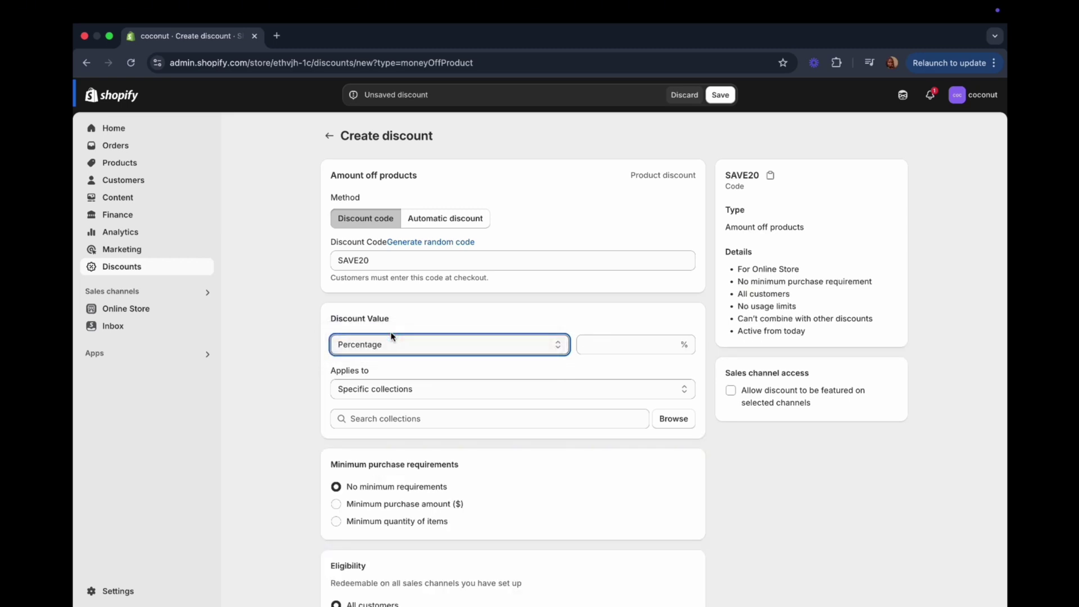
Set the percentage discount value to 20%
{"action": "left_click", "coordinate": [586, 346]}
{"action": "type", "text": "20"}
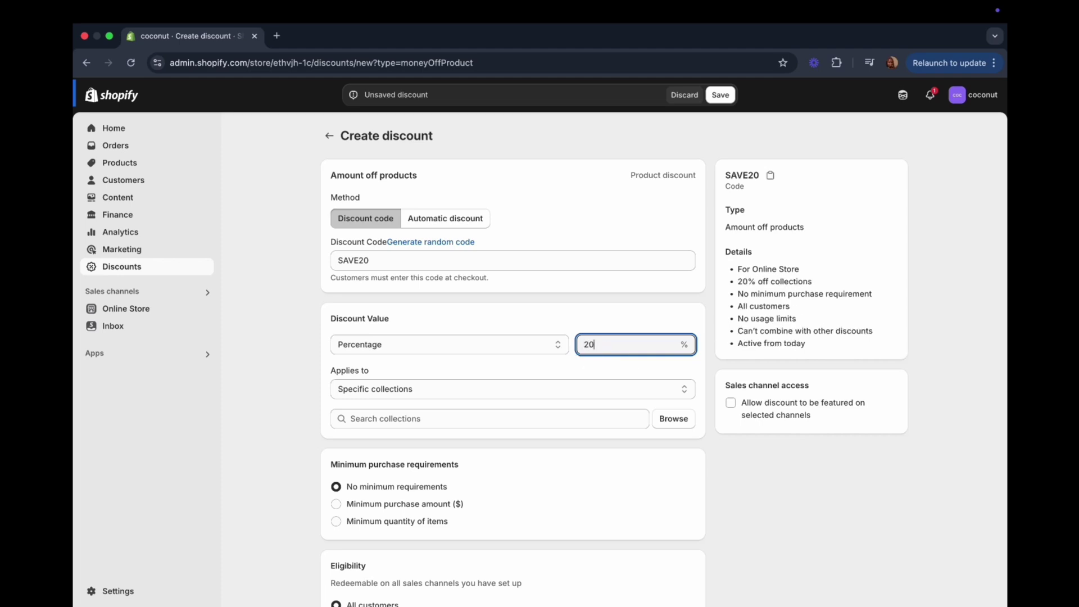
{"action": "key", "text": "Caps_Lock"}
{"action": "left_click", "coordinate": [395, 365]}
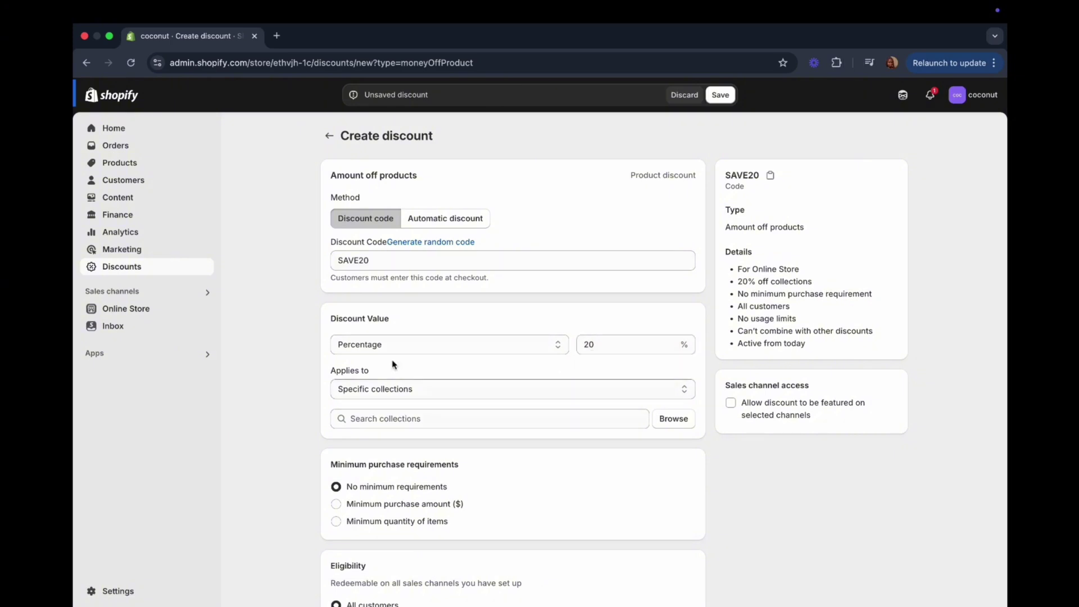
{"action": "left_click", "coordinate": [413, 393]}
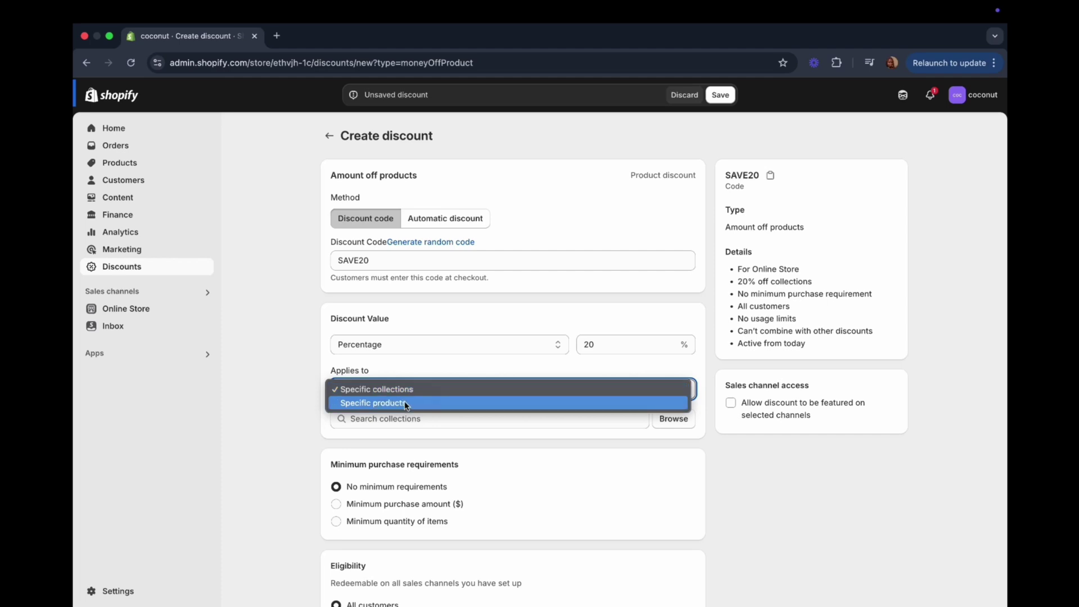
{"action": "left_click", "coordinate": [405, 402]}
{"action": "left_click", "coordinate": [413, 396]}
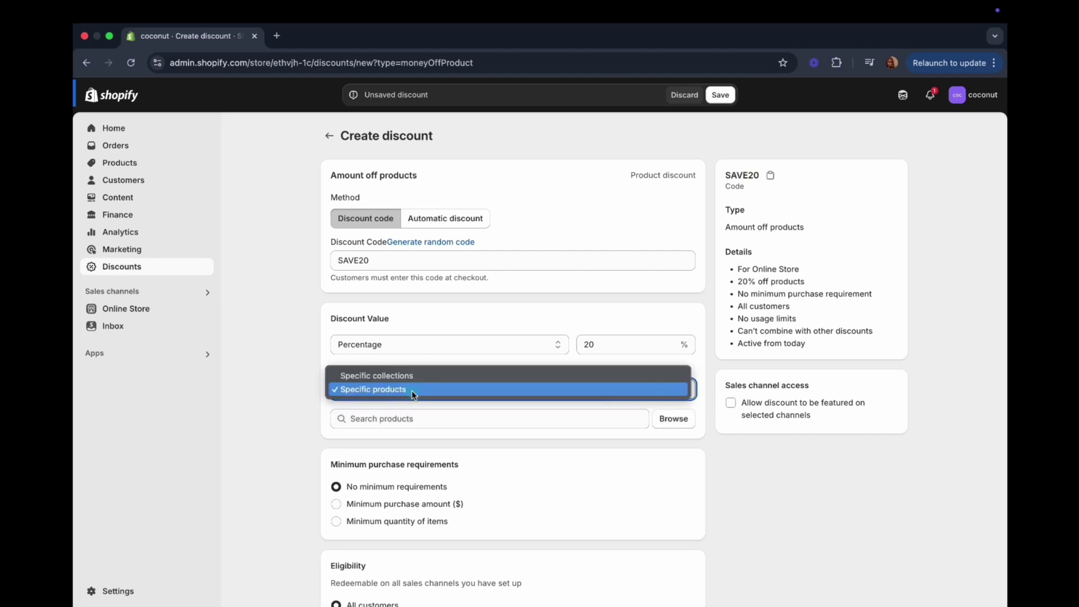
{"action": "left_click", "coordinate": [410, 376]}
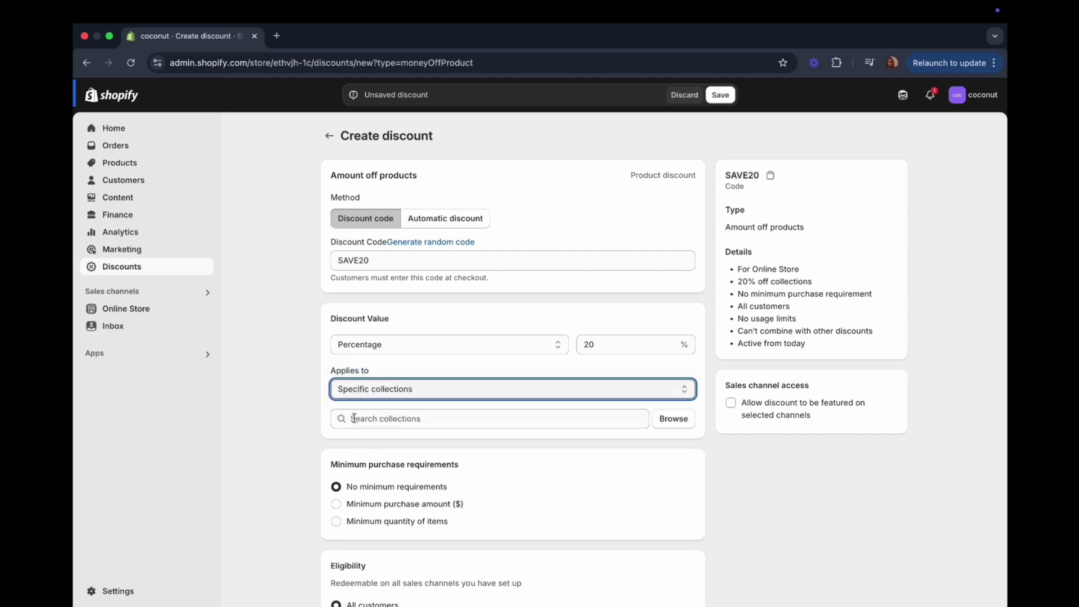
{"action": "left_click", "coordinate": [673, 419]}
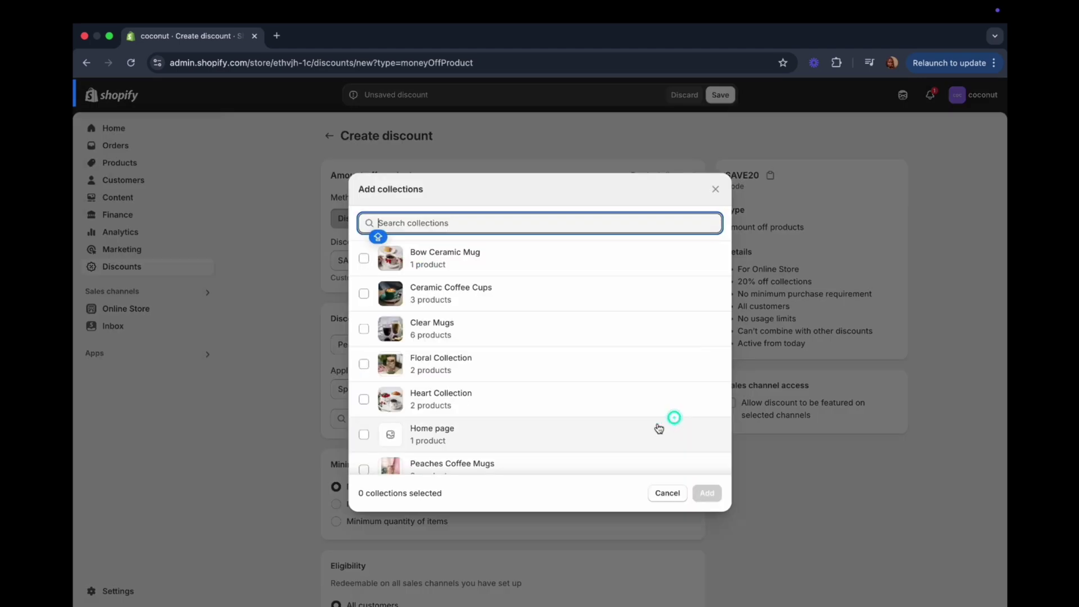
{"action": "scroll", "coordinate": [506, 375], "scroll_direction": "down", "scroll_amount": 2}
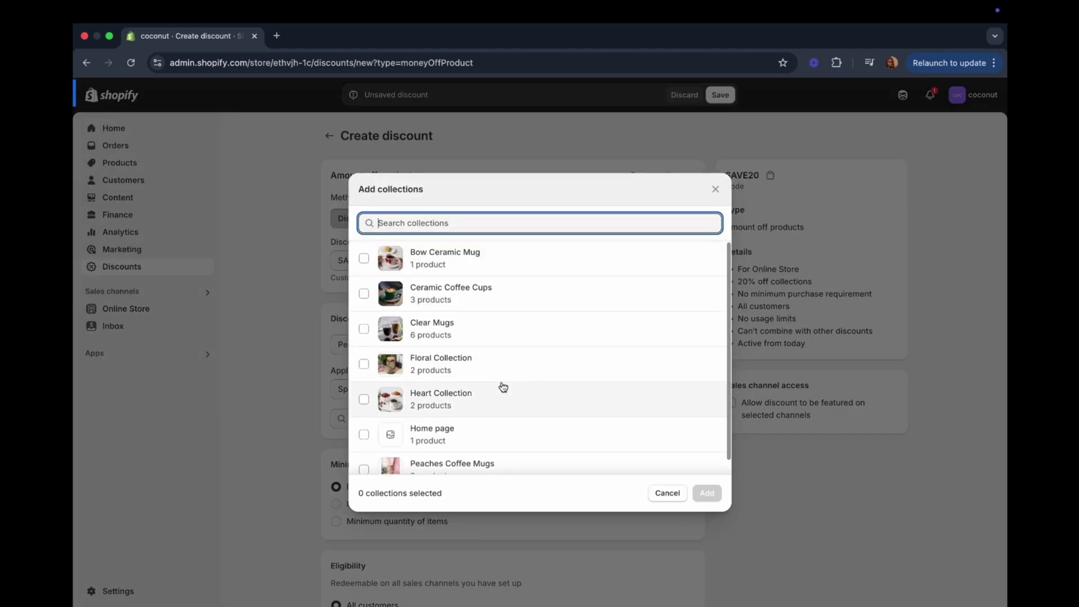
{"action": "left_click", "coordinate": [364, 280]}
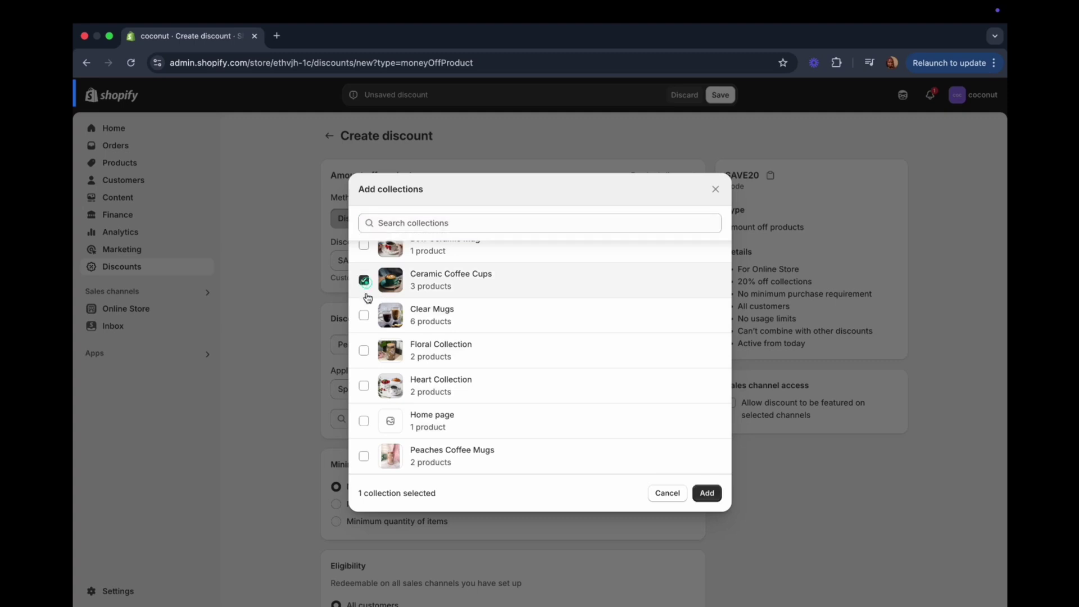
{"action": "left_click", "coordinate": [364, 316]}
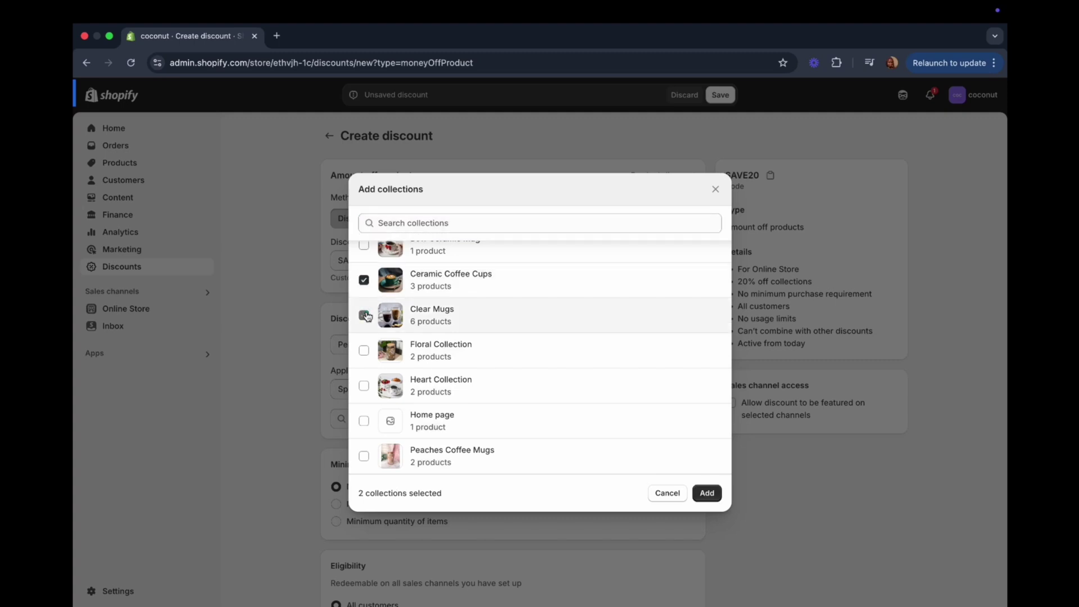
{"action": "left_click", "coordinate": [667, 493]}
{"action": "left_click", "coordinate": [515, 389]}
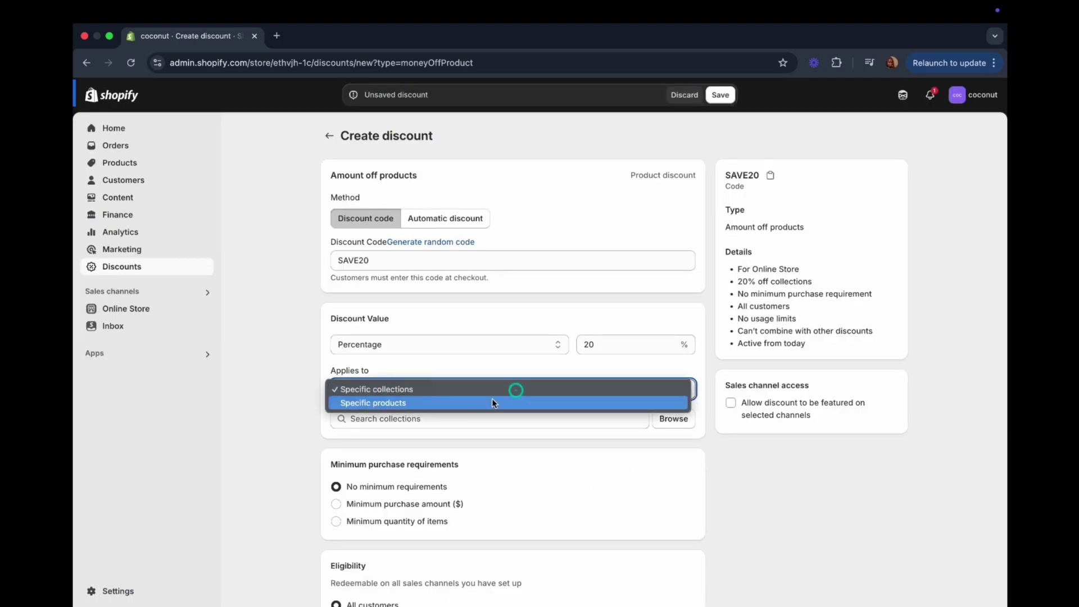
{"action": "left_click", "coordinate": [493, 401]}
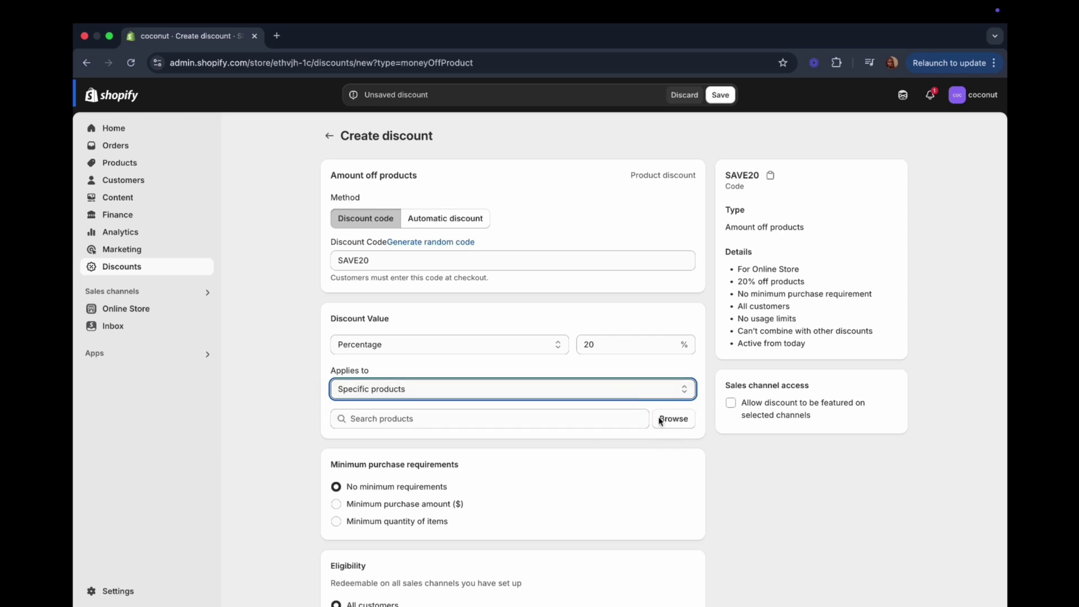
{"action": "left_click", "coordinate": [675, 419]}
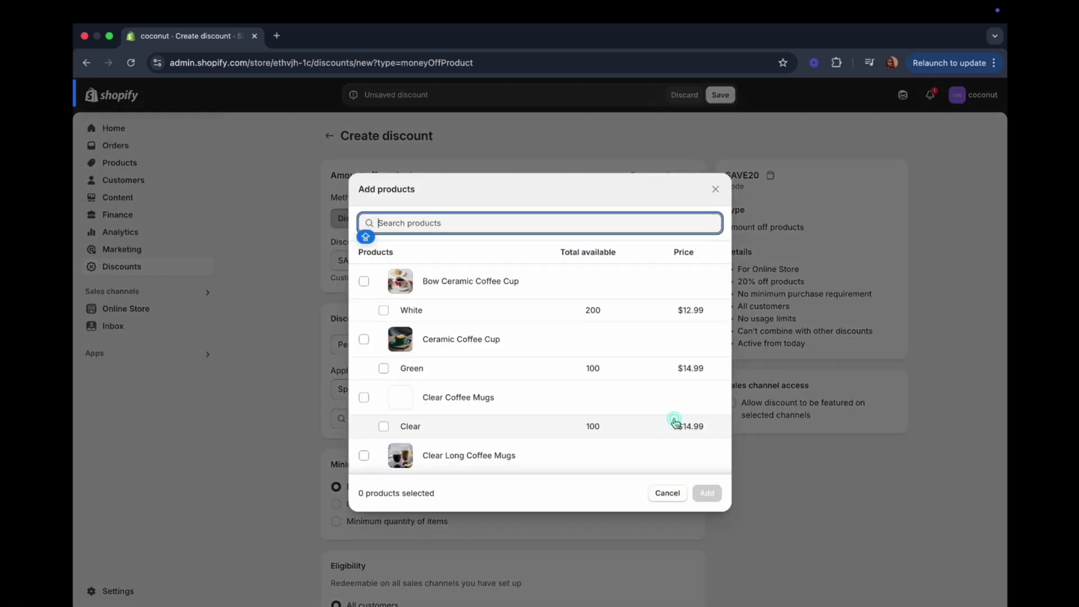
{"action": "left_click", "coordinate": [365, 280]}
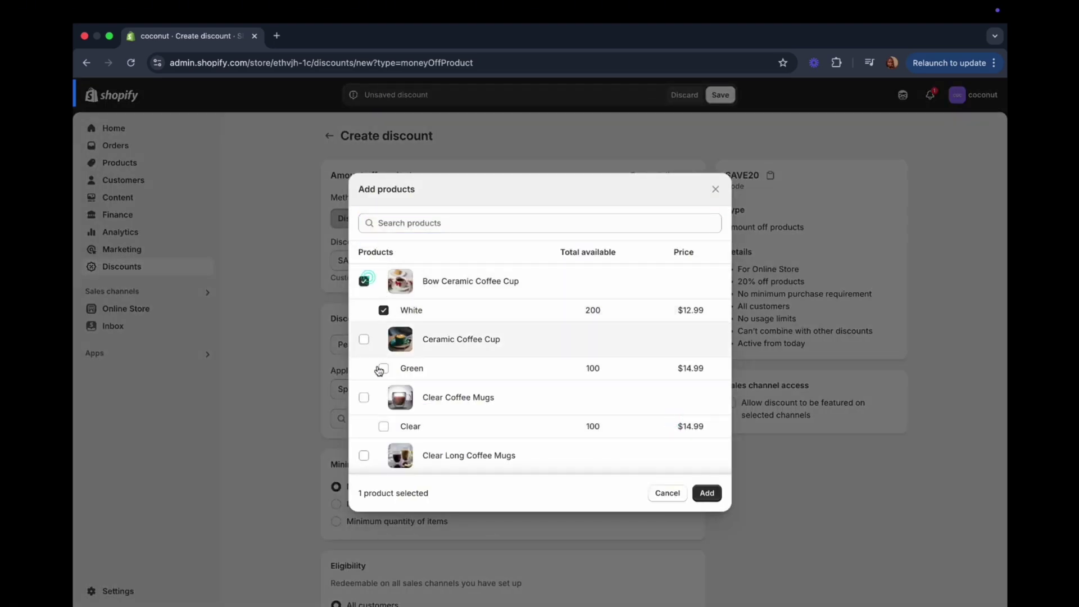
{"action": "left_click", "coordinate": [667, 493]}
Make the discount apply to specific collections and open the list of collections to add
{"action": "left_click", "coordinate": [535, 374]}
{"action": "left_click", "coordinate": [507, 359]}
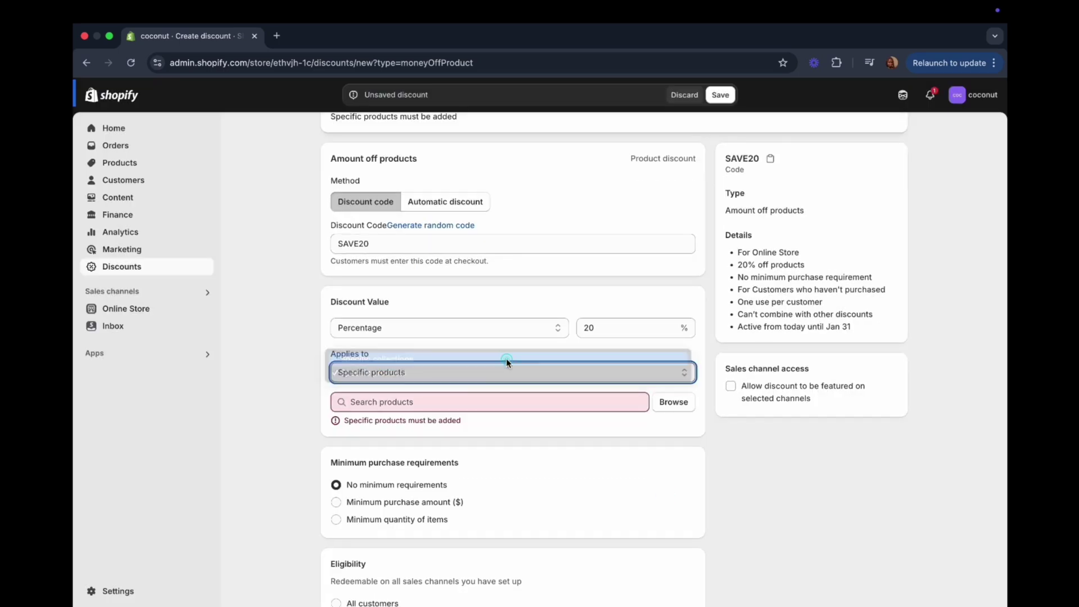
{"action": "left_click", "coordinate": [663, 408]}
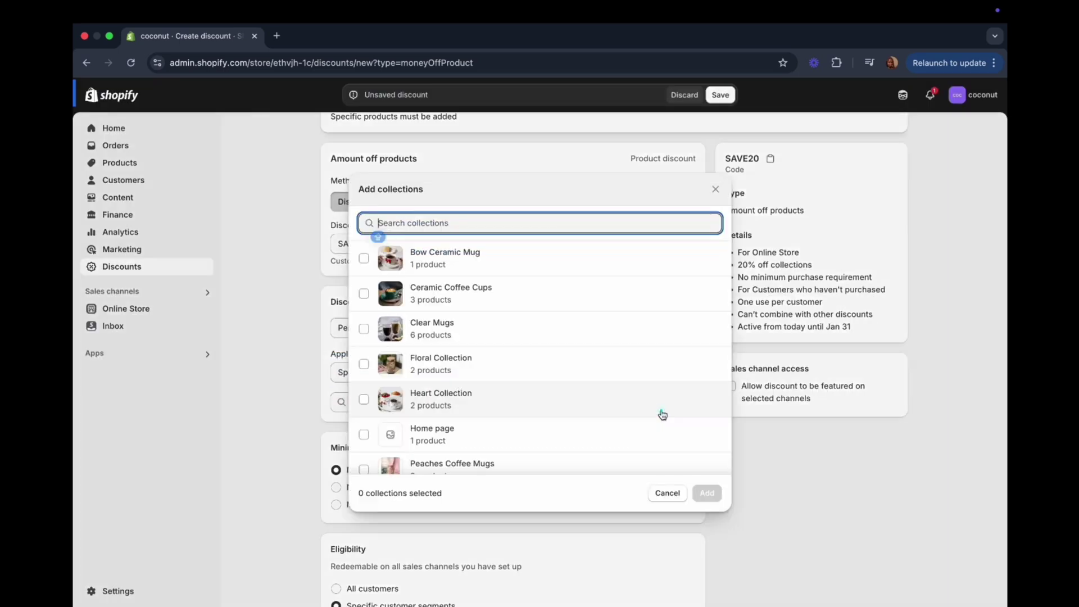
Add Bow Ceramic Mug, Ceramic Coffee Cups, Clear Mugs, Floral Collection, Heart Collection, Home page and Peaches Coffee Mugs to the discount
{"action": "left_click", "coordinate": [364, 258]}
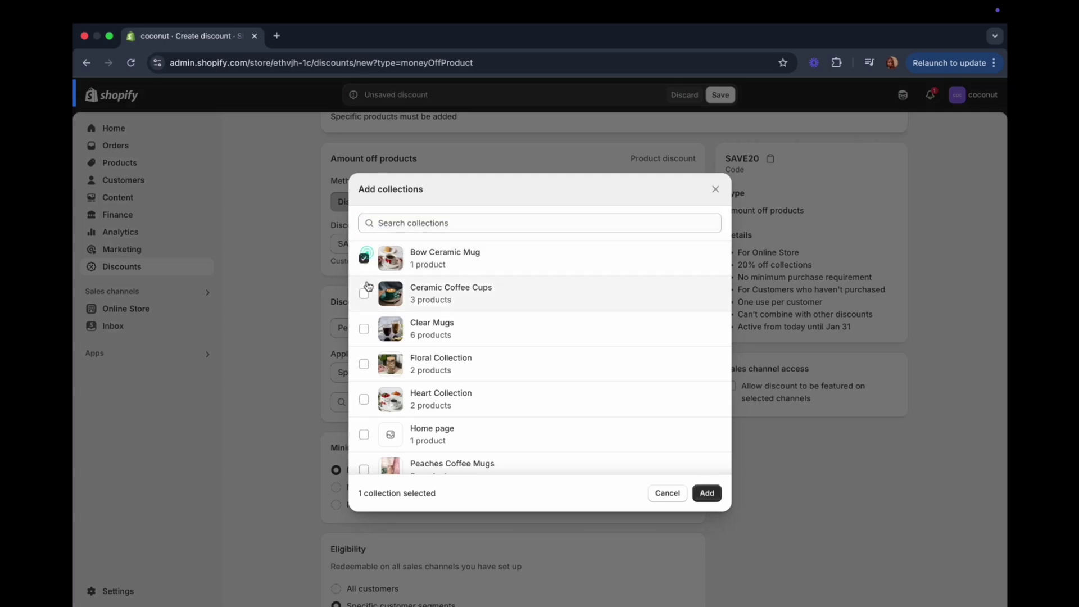
{"action": "left_click", "coordinate": [365, 293]}
{"action": "left_click", "coordinate": [367, 330]}
{"action": "left_click", "coordinate": [366, 365]}
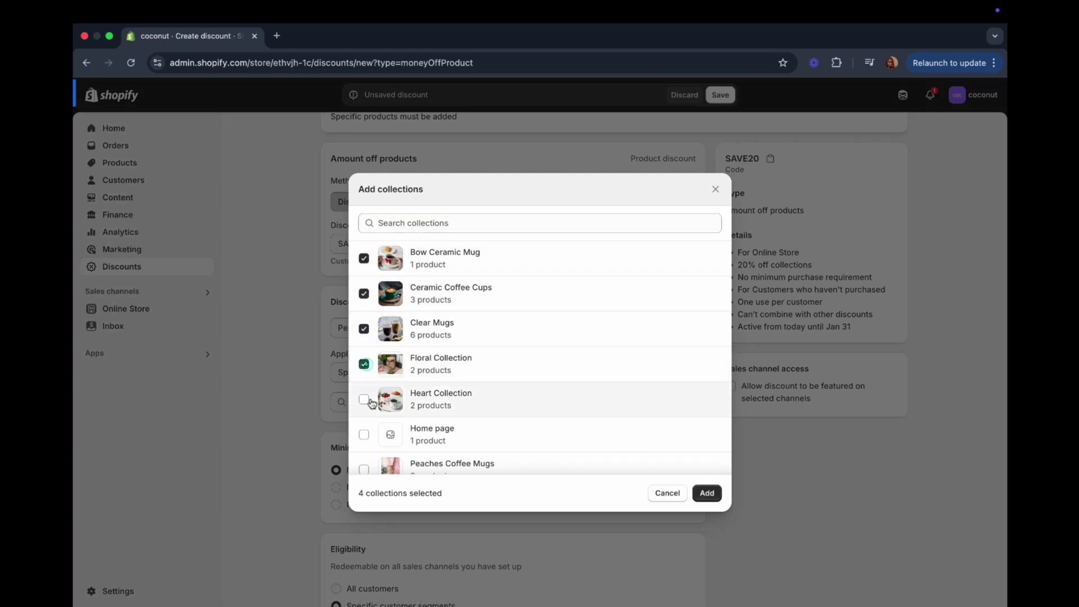
{"action": "left_click", "coordinate": [368, 401]}
{"action": "scroll", "coordinate": [371, 404], "scroll_direction": "down", "scroll_amount": 1}
{"action": "left_click", "coordinate": [364, 457]}
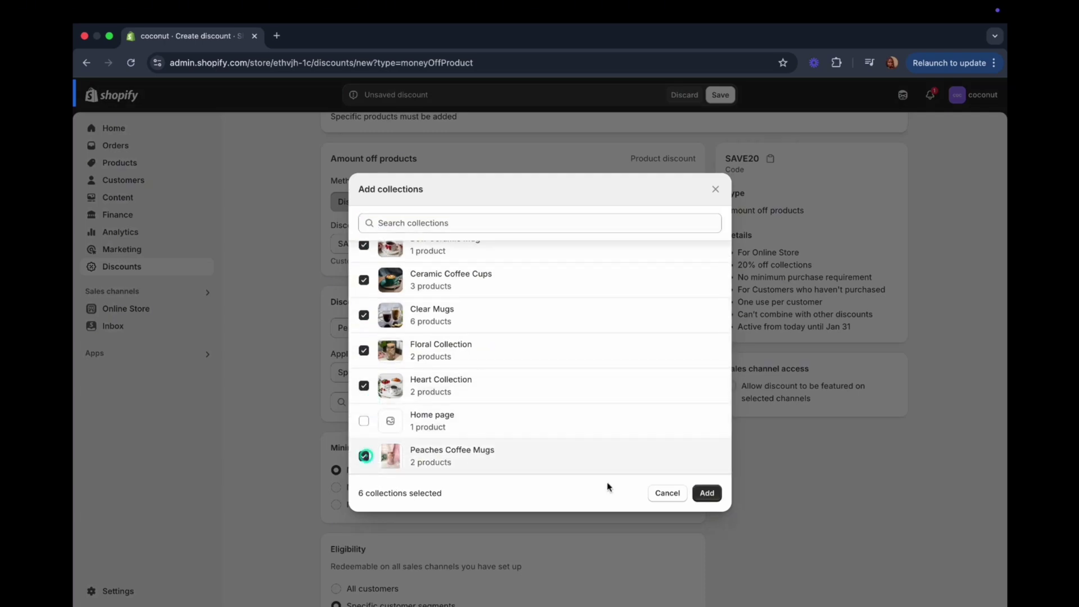
{"action": "scroll", "coordinate": [508, 333], "scroll_direction": "up", "scroll_amount": 1}
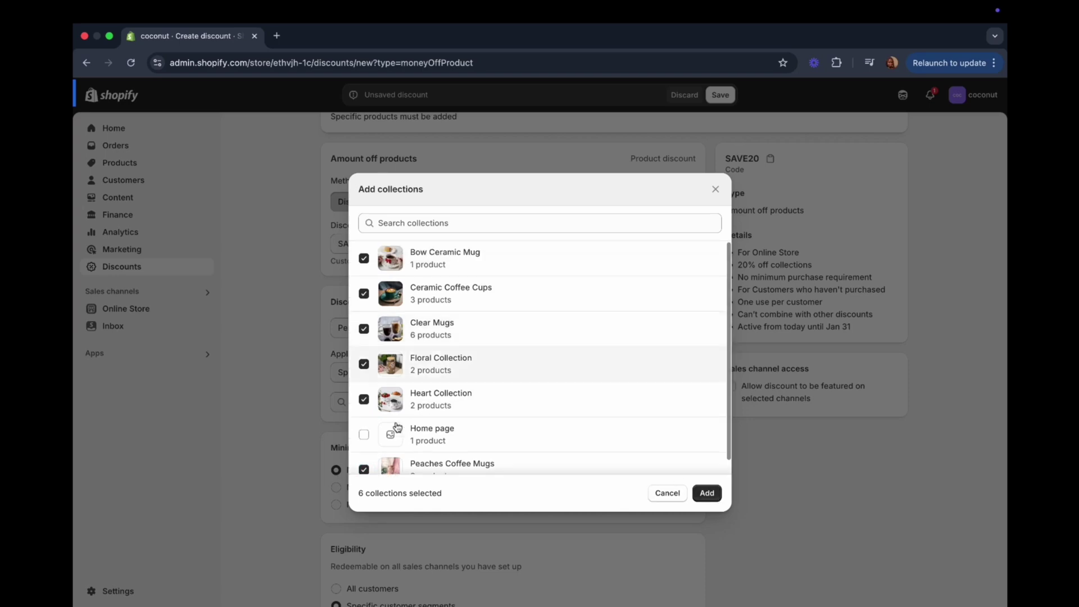
{"action": "left_click", "coordinate": [364, 439]}
{"action": "scroll", "coordinate": [591, 322], "scroll_direction": "down", "scroll_amount": 1}
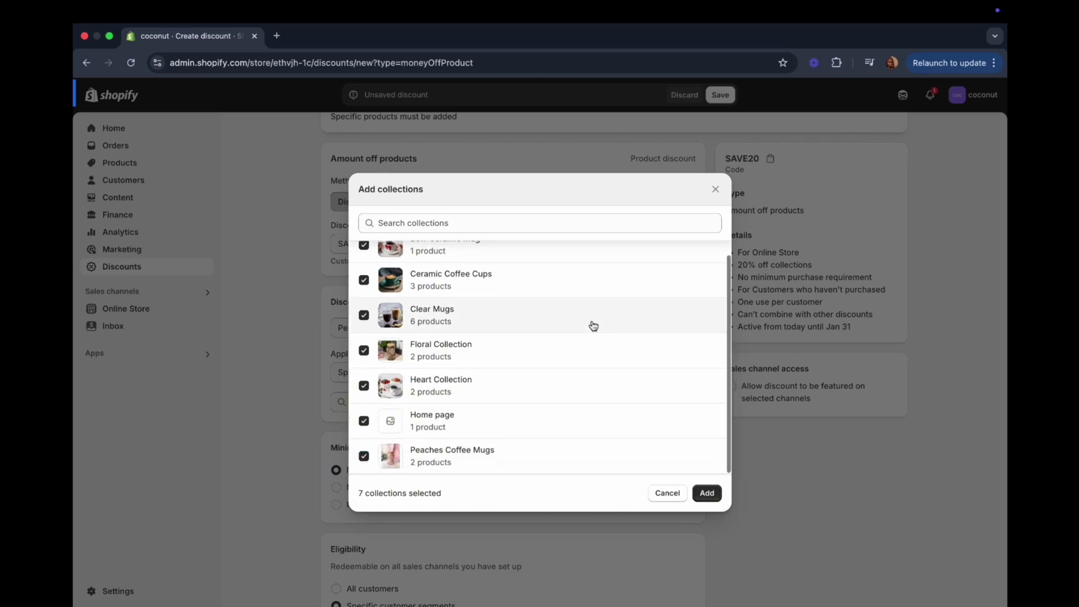
{"action": "left_click", "coordinate": [709, 495]}
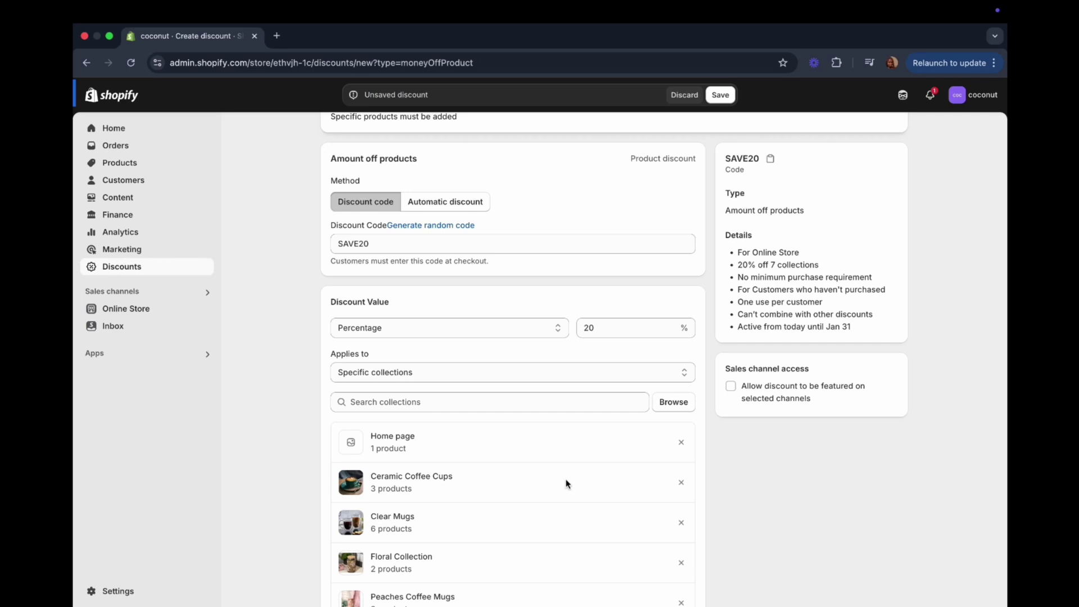
Try requiring a minimum purchase amount of $40 for the discount
{"action": "scroll", "coordinate": [567, 483], "scroll_direction": "down", "scroll_amount": 5}
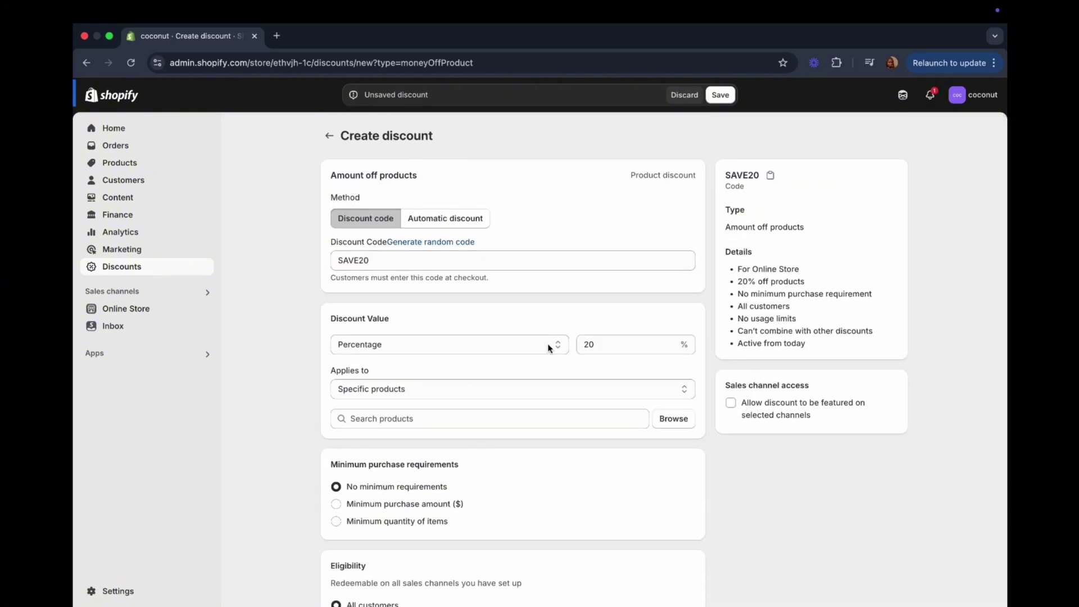
{"action": "scroll", "coordinate": [414, 504], "scroll_direction": "down", "scroll_amount": 8}
{"action": "scroll", "coordinate": [416, 503], "scroll_direction": "up", "scroll_amount": 8}
{"action": "scroll", "coordinate": [553, 345], "scroll_direction": "down", "scroll_amount": 2}
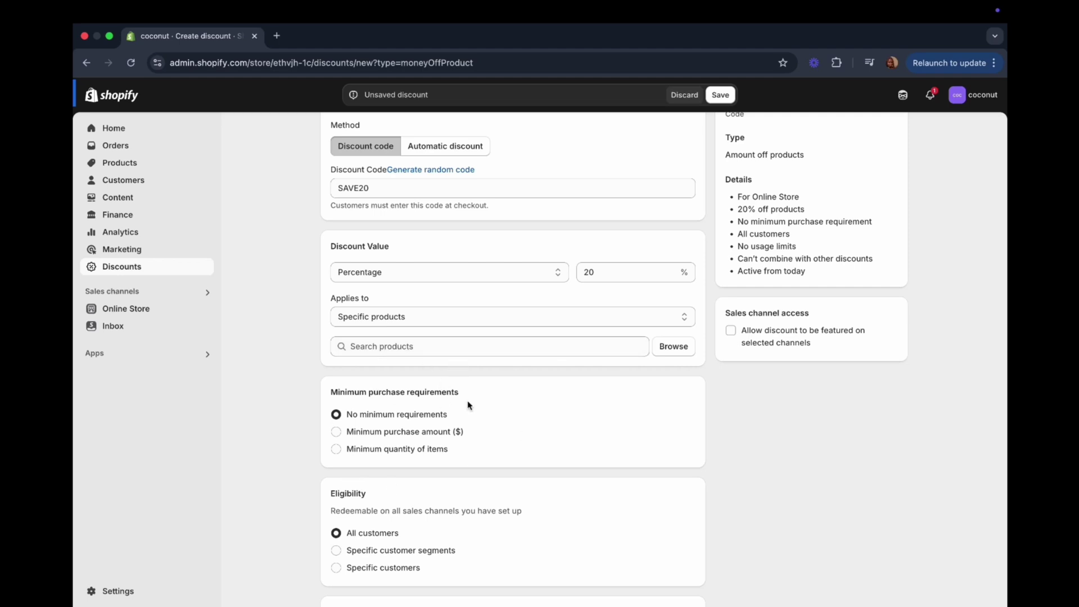
{"action": "scroll", "coordinate": [472, 408], "scroll_direction": "down", "scroll_amount": 2}
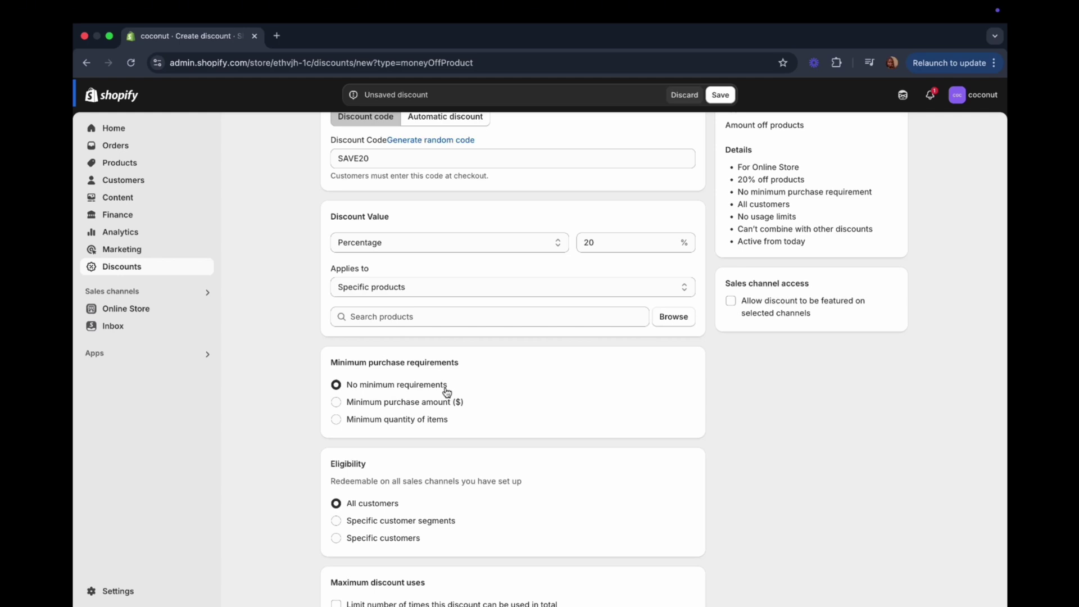
{"action": "left_click", "coordinate": [337, 403]}
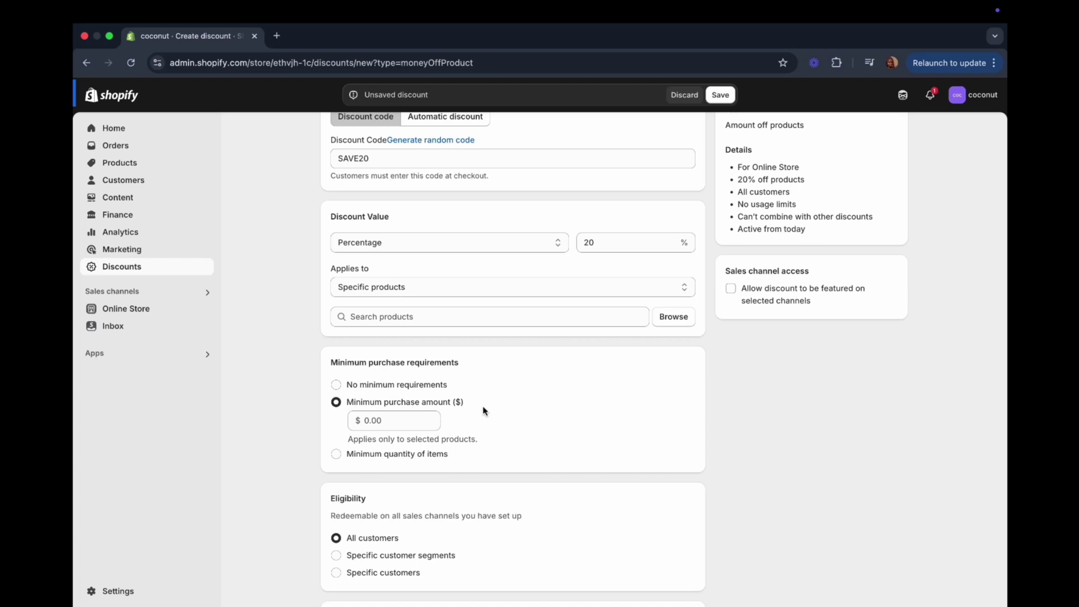
{"action": "left_click", "coordinate": [386, 423]}
{"action": "type", "text": "40"}
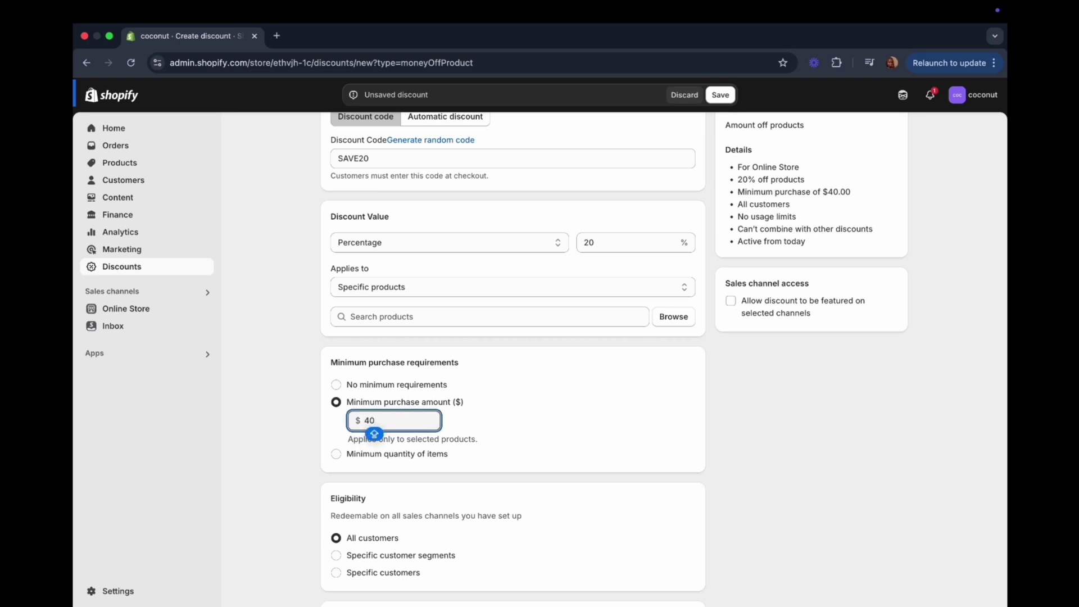
Change the minimum purchase amount for the discount to $70
{"action": "key", "text": "BackSpace"}
{"action": "key", "text": "BackSpace"}
{"action": "type", "text": "79"}
{"action": "key", "text": "BackSpace"}
{"action": "type", "text": "0"}
{"action": "left_click", "coordinate": [727, 379]}
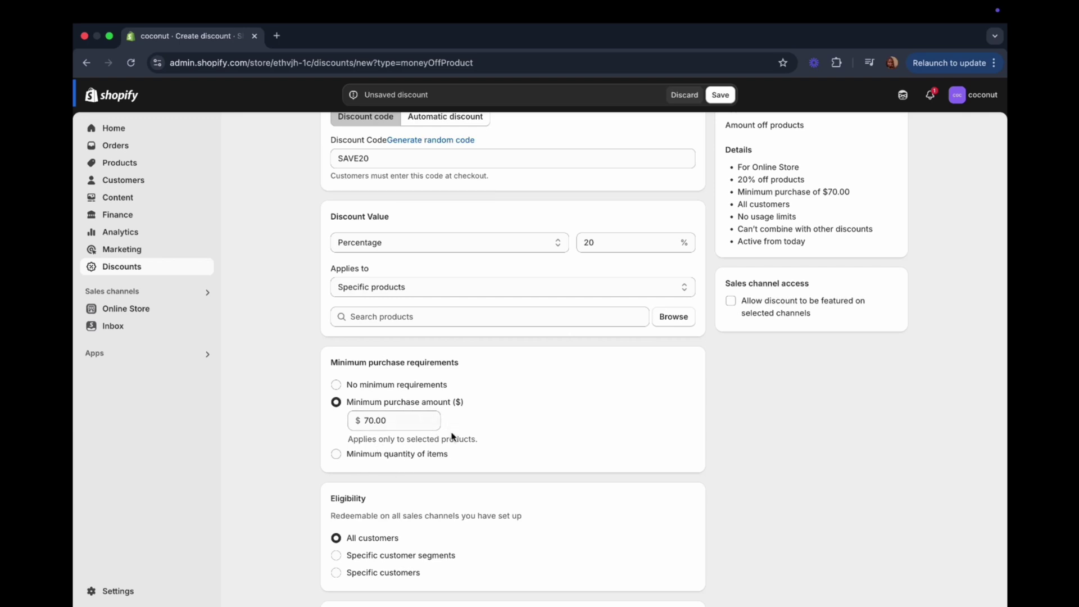
Try a minimum quantity of 10 items, and return the purchase requirement to no minimum requirements
{"action": "left_click", "coordinate": [336, 455]}
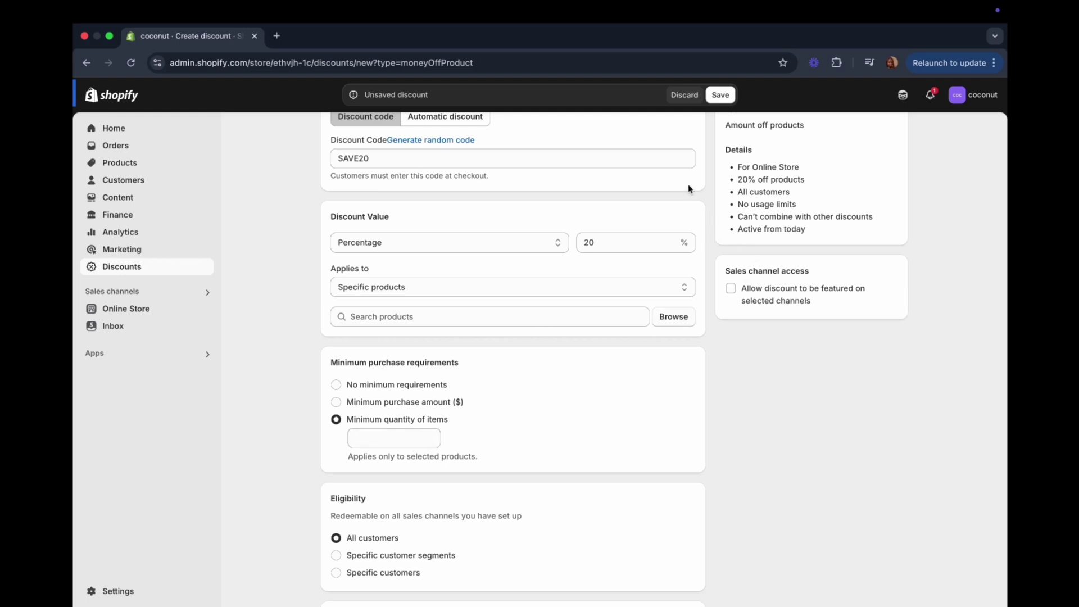
{"action": "left_click", "coordinate": [432, 436]}
{"action": "left_click", "coordinate": [433, 436]}
{"action": "left_click", "coordinate": [432, 436]}
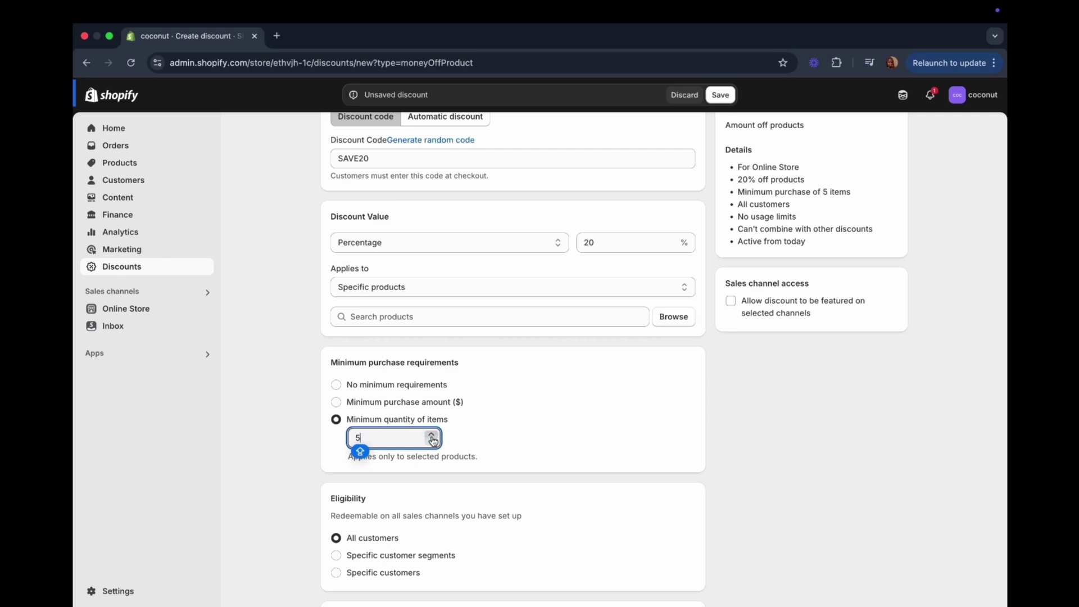
{"action": "left_click", "coordinate": [432, 442]}
{"action": "left_click", "coordinate": [432, 443]}
{"action": "left_click_drag", "start_coordinate": [399, 436], "coordinate": [318, 440]}
{"action": "type", "text": "10"}
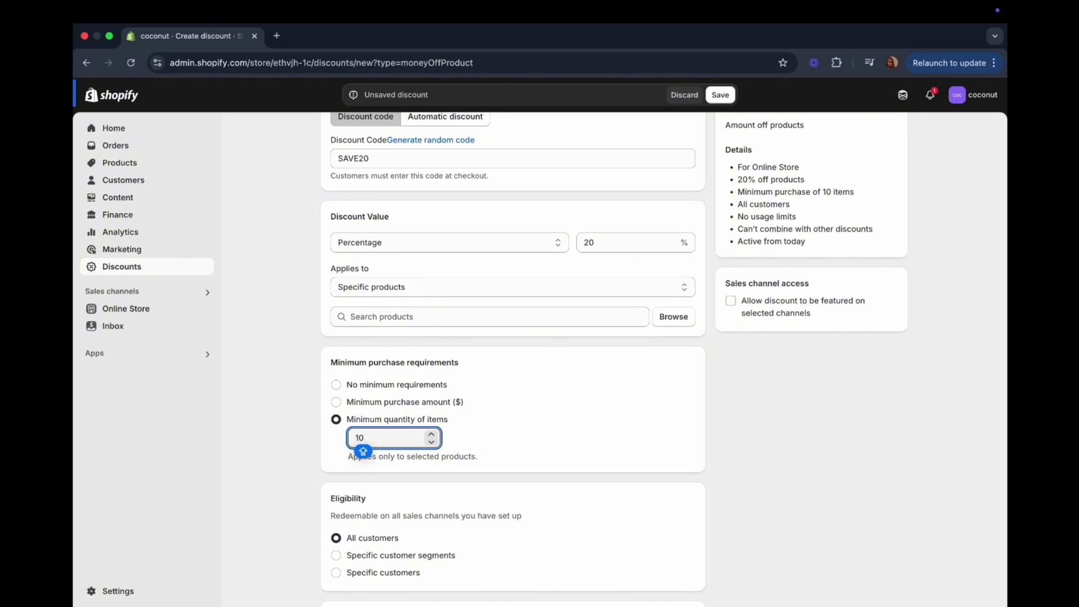
{"action": "left_click", "coordinate": [336, 402]}
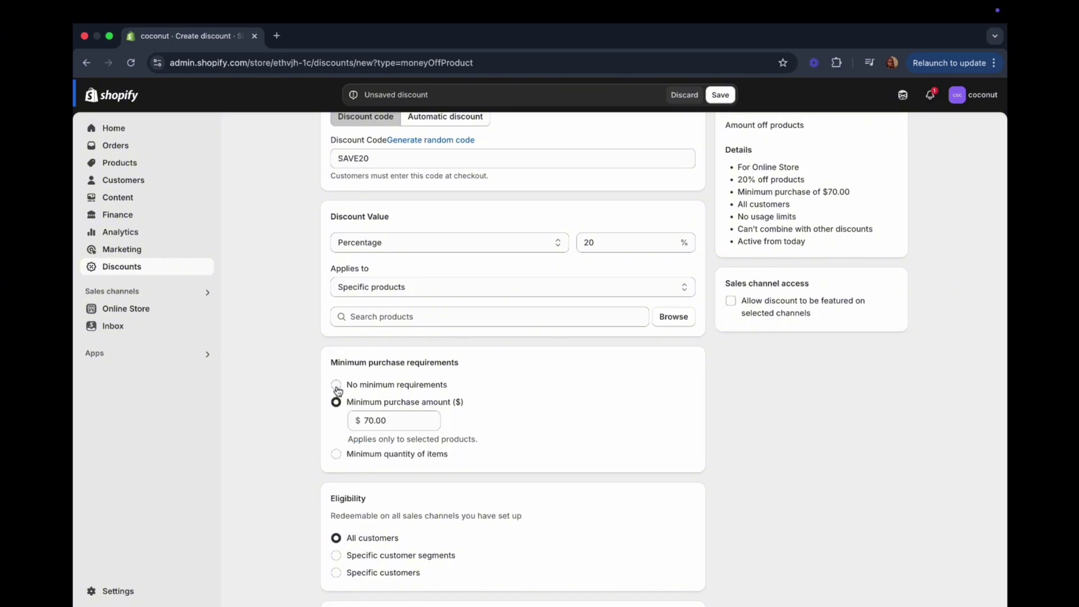
{"action": "left_click", "coordinate": [336, 386]}
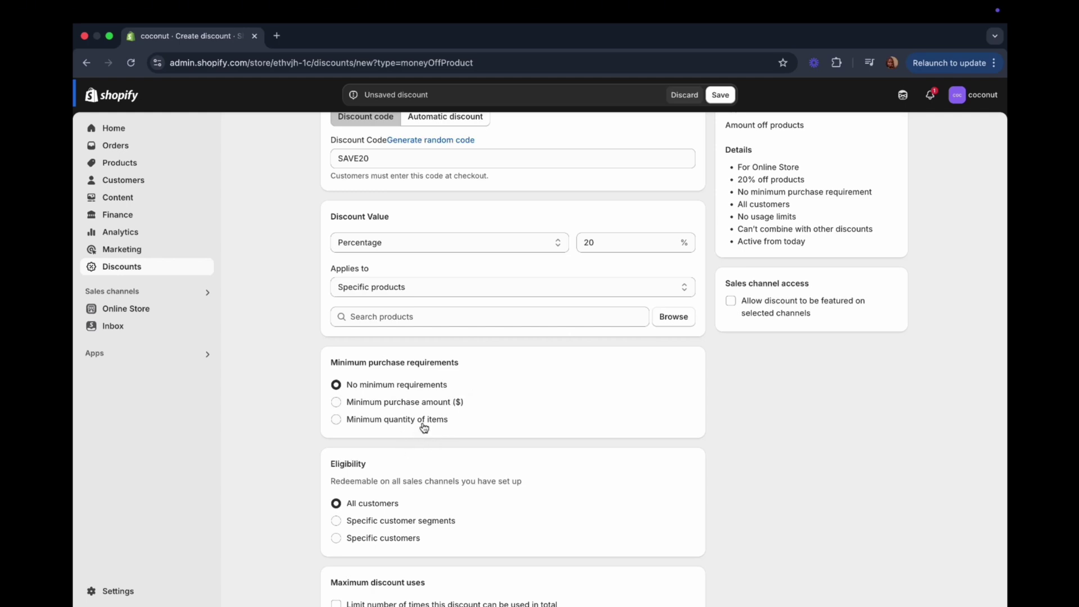
Restrict the discount's eligibility to the customer segment "Customers who haven't purchased"
{"action": "scroll", "coordinate": [424, 429], "scroll_direction": "down", "scroll_amount": 2}
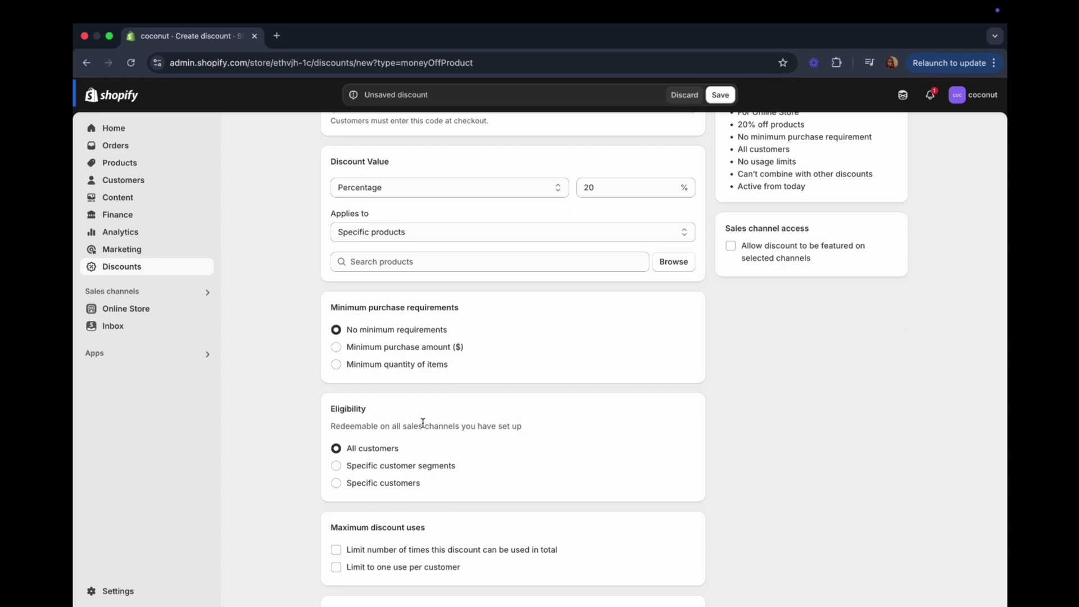
{"action": "scroll", "coordinate": [428, 419], "scroll_direction": "down", "scroll_amount": 2}
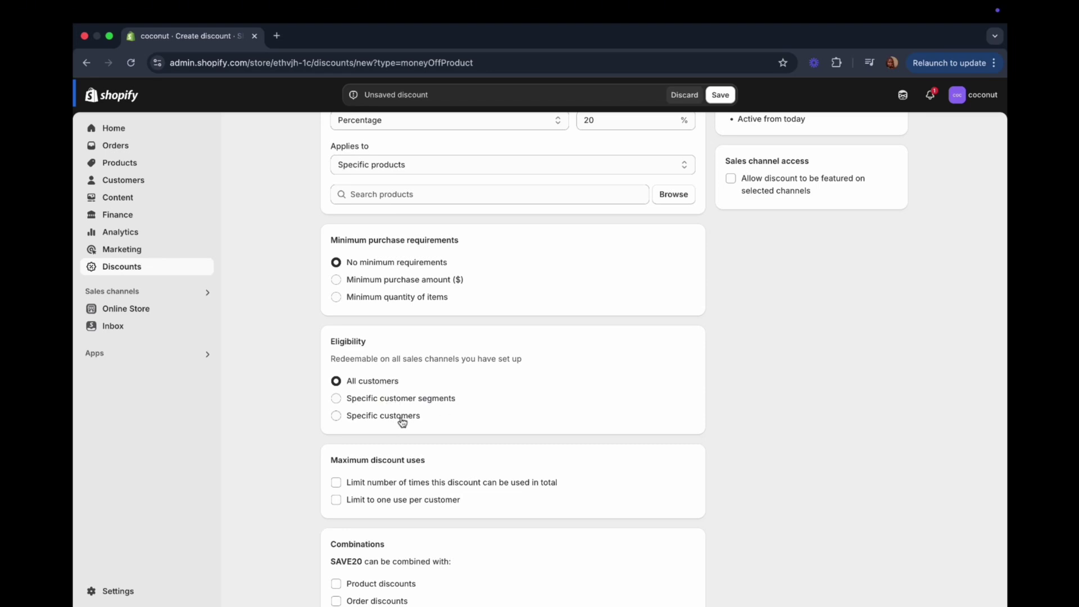
{"action": "left_click", "coordinate": [336, 399]}
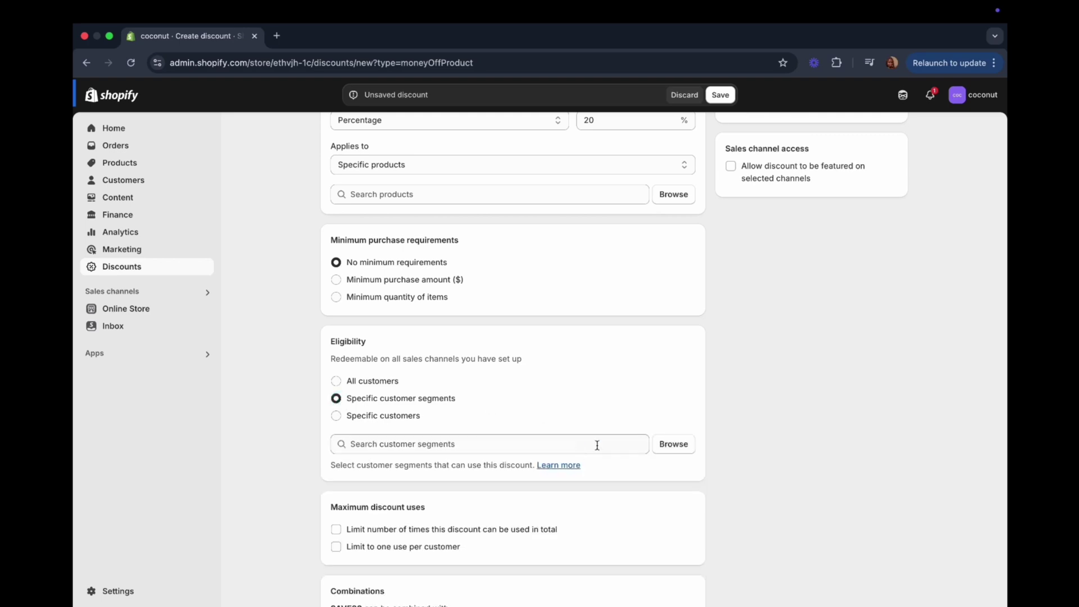
{"action": "left_click", "coordinate": [674, 450]}
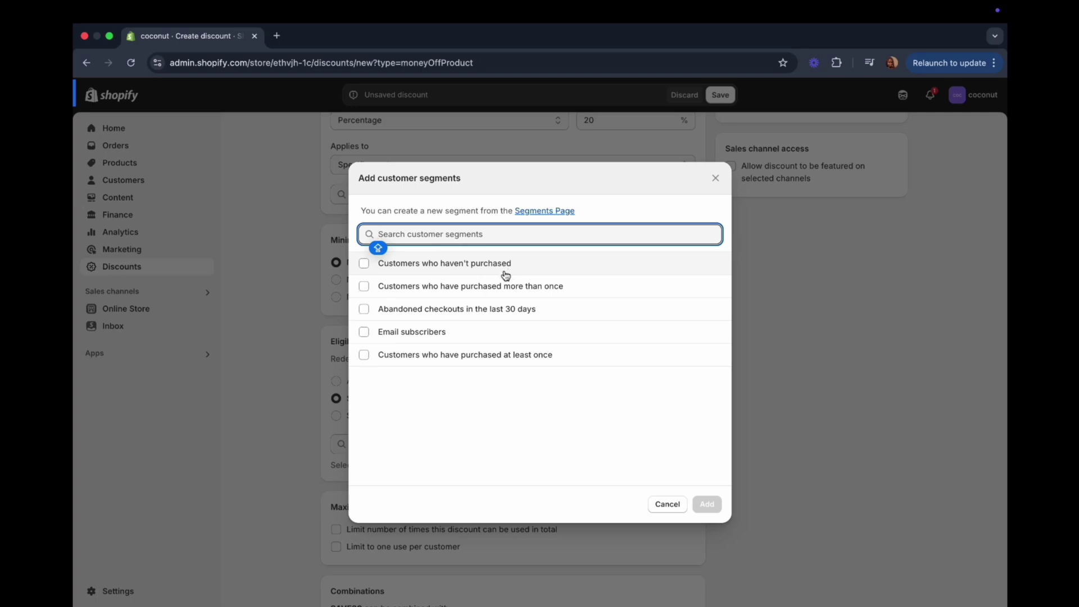
{"action": "left_click", "coordinate": [364, 264]}
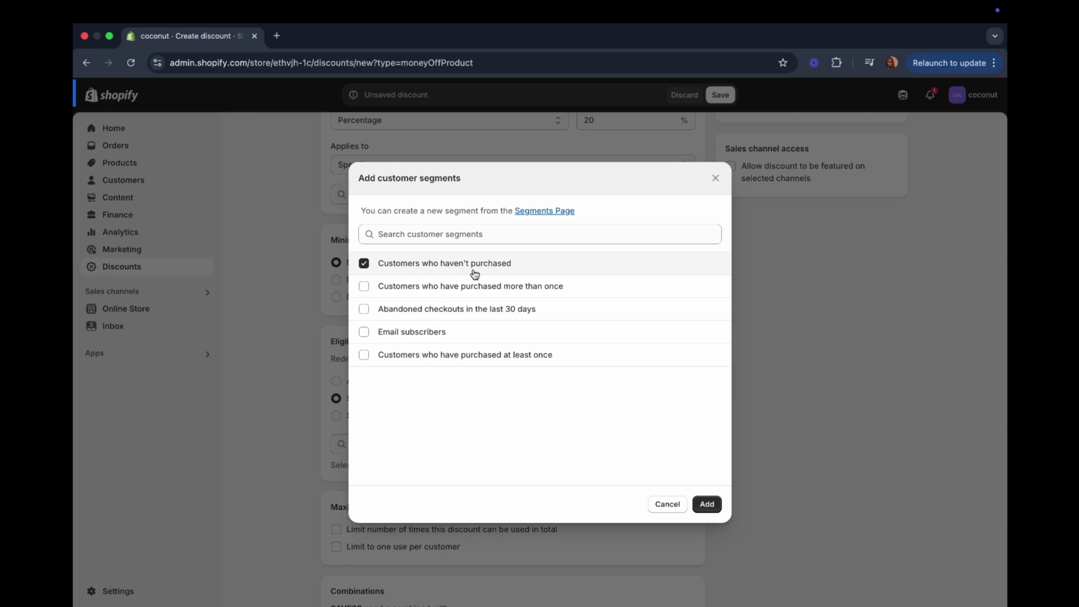
{"action": "left_click", "coordinate": [709, 505]}
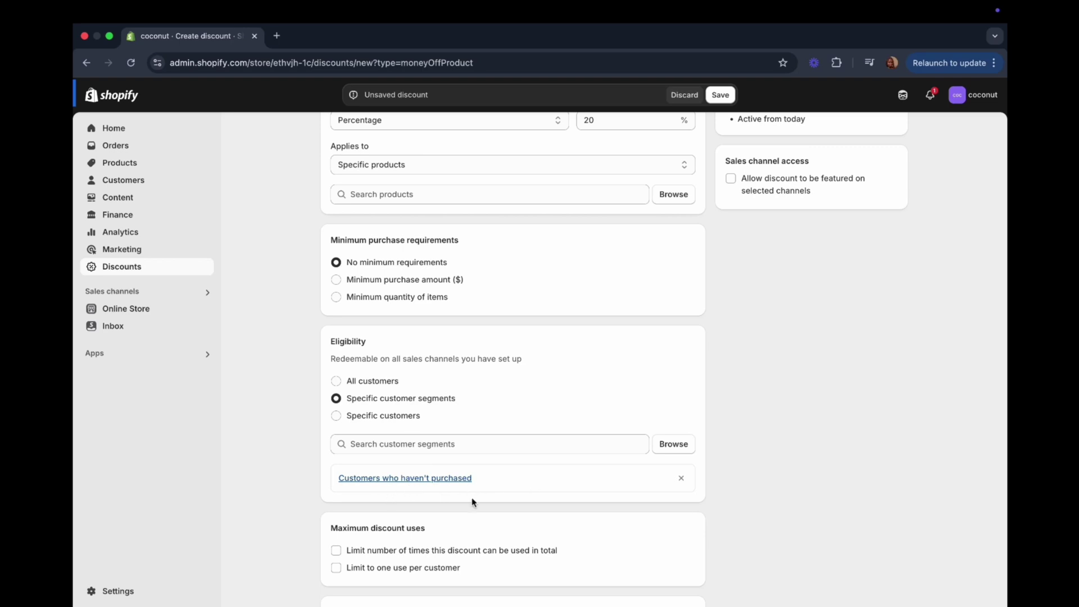
Try limiting the number of times the discount can be used in total to 1
{"action": "scroll", "coordinate": [473, 506], "scroll_direction": "down", "scroll_amount": 3}
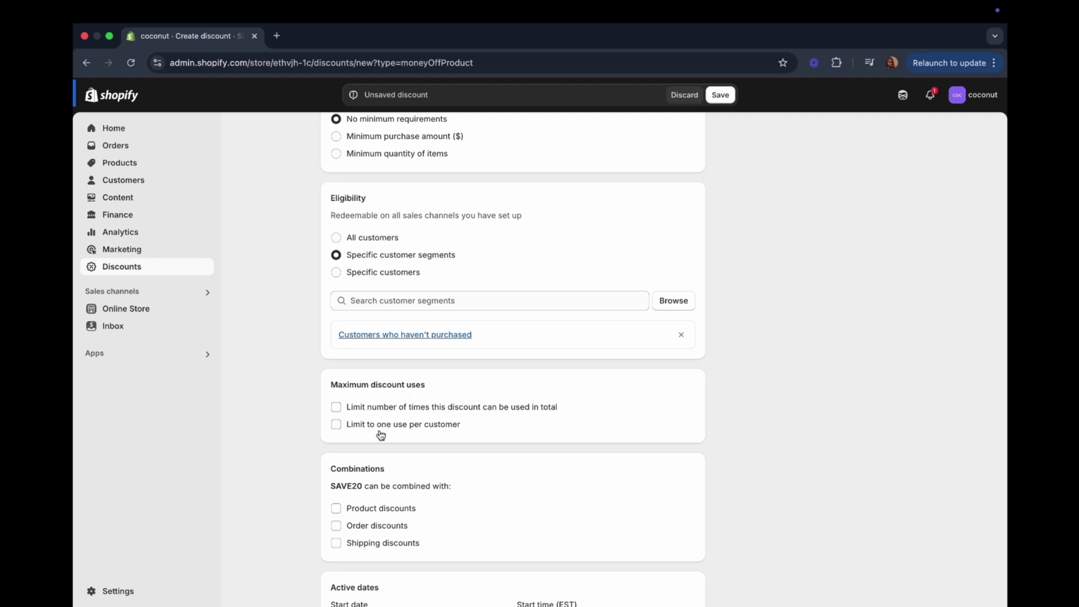
{"action": "left_click", "coordinate": [338, 409]}
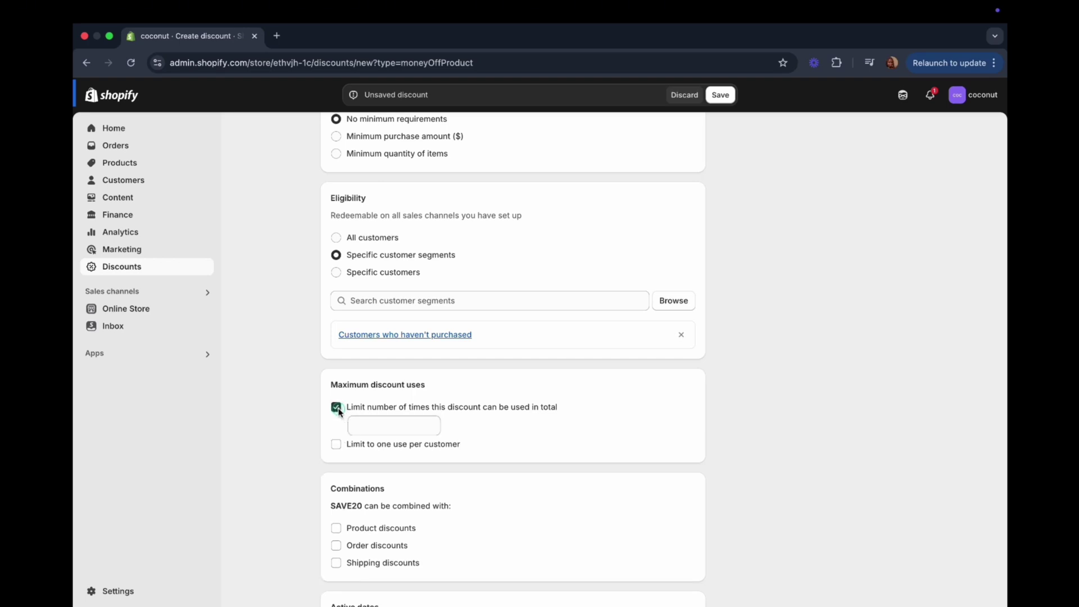
{"action": "left_click", "coordinate": [378, 426]}
{"action": "type", "text": "2"}
{"action": "key", "text": "Caps_Lock"}
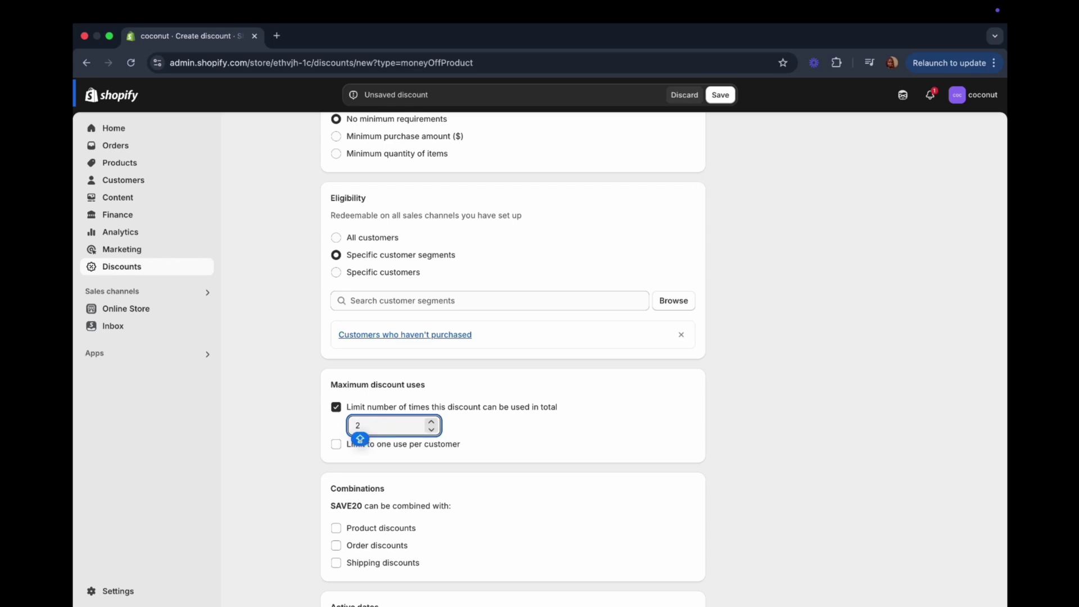
{"action": "key", "text": "BackSpace"}
{"action": "type", "text": "1"}
{"action": "key", "text": "BackSpace"}
{"action": "type", "text": "1"}
{"action": "left_click", "coordinate": [502, 431]}
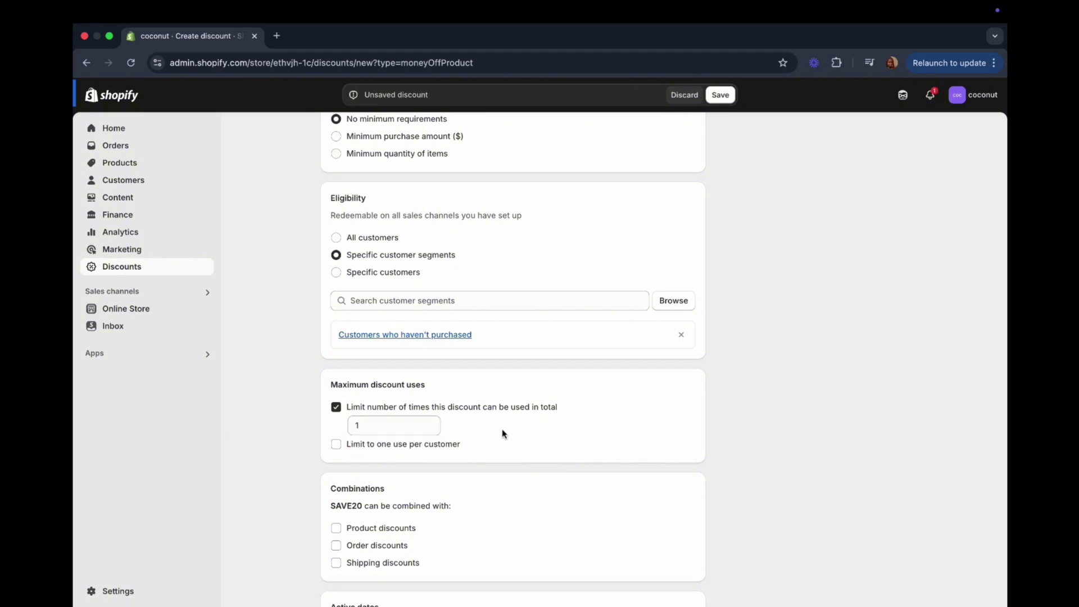
Remove the limit on total discount uses and limit the discount to one use per customer
{"action": "left_click", "coordinate": [371, 406]}
{"action": "left_click", "coordinate": [367, 428]}
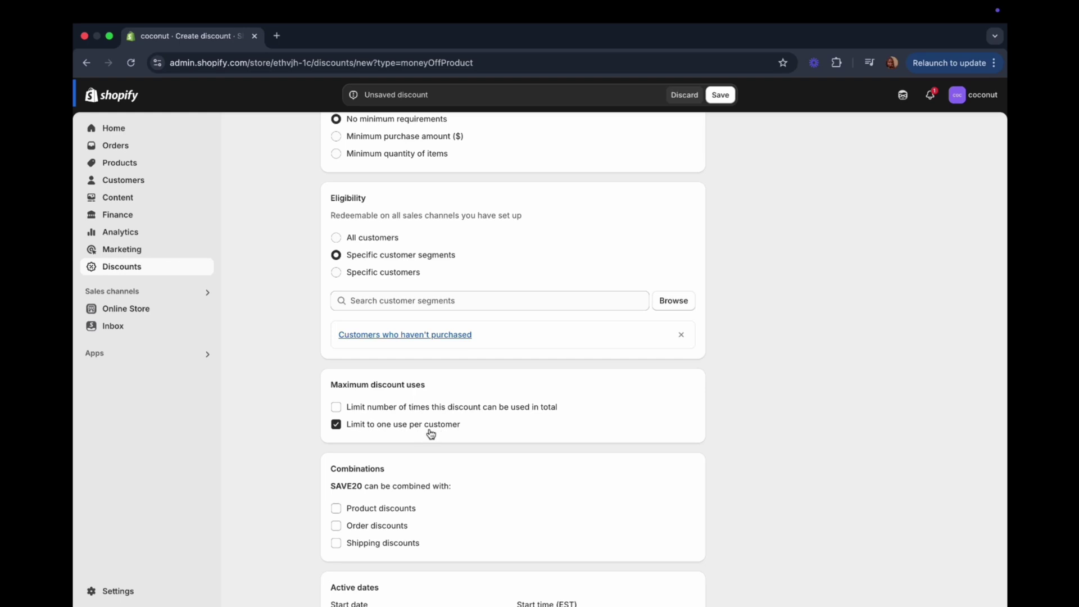
{"action": "left_click", "coordinate": [336, 407]}
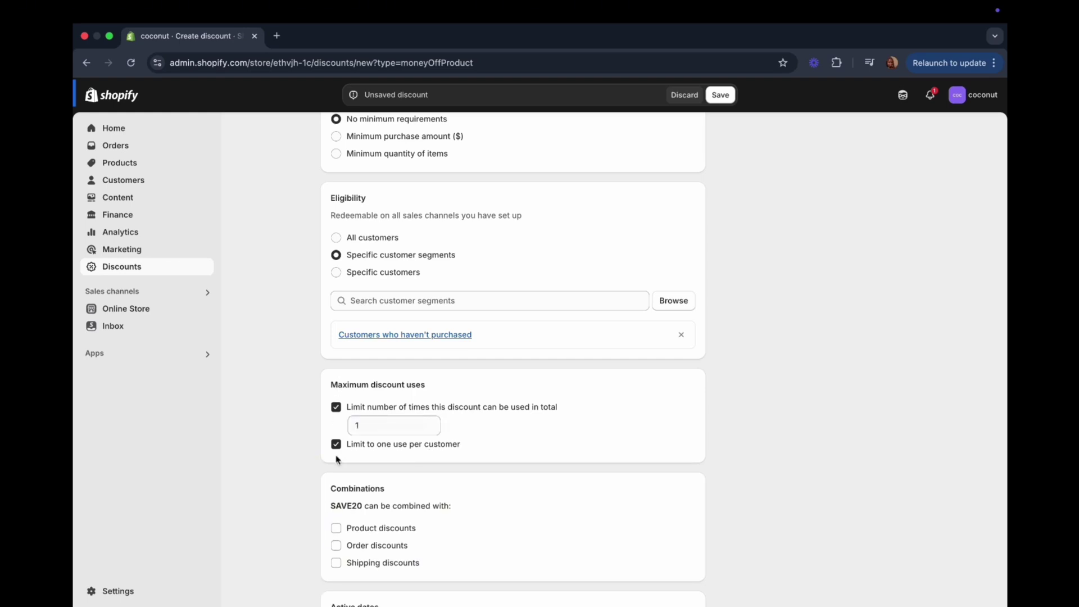
{"action": "left_click", "coordinate": [338, 407]}
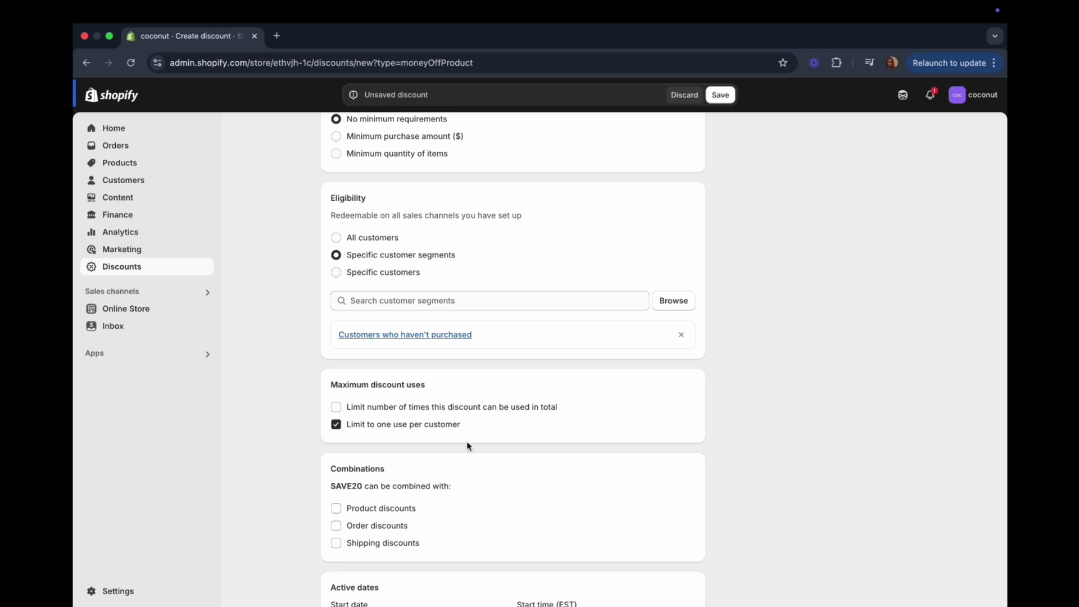
Allow SAVE20 to be combined with shipping discounts, order discounts and product discounts
{"action": "scroll", "coordinate": [444, 431], "scroll_direction": "down", "scroll_amount": 2}
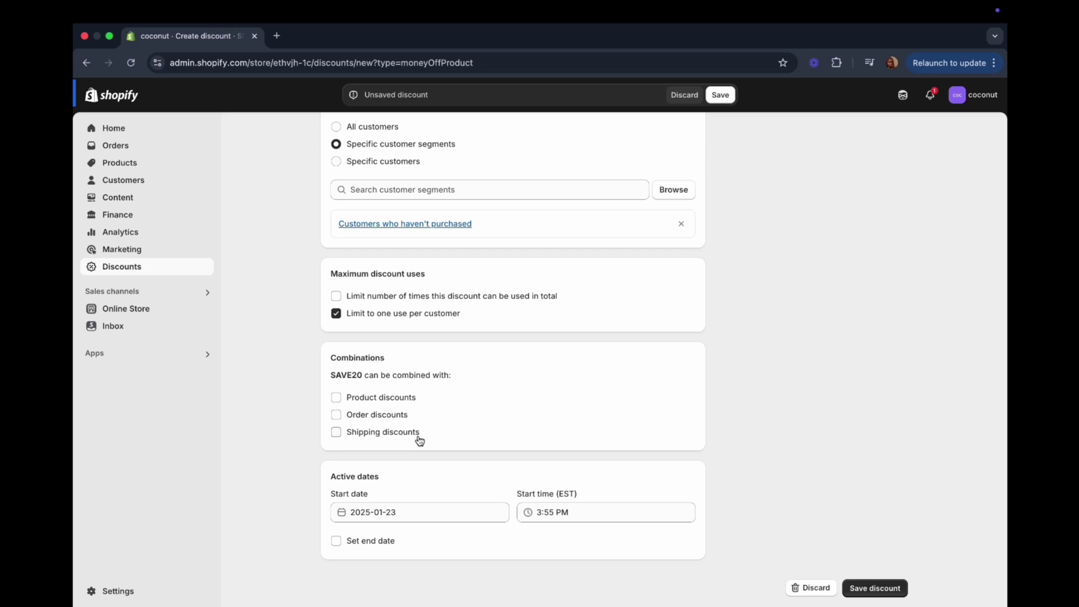
{"action": "left_click", "coordinate": [336, 432]}
{"action": "left_click", "coordinate": [337, 416]}
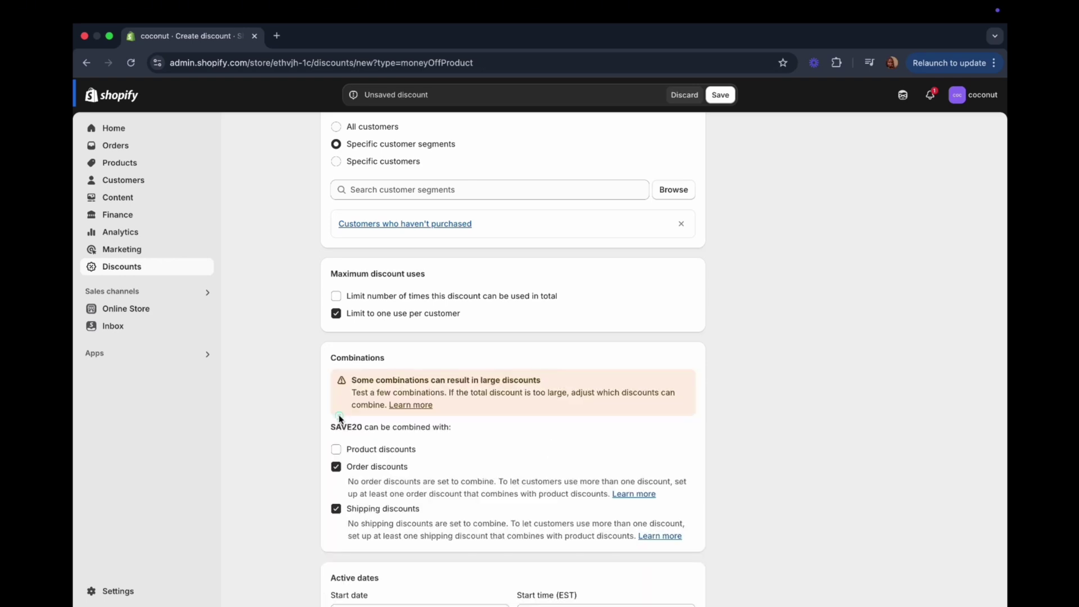
{"action": "left_click", "coordinate": [337, 449]}
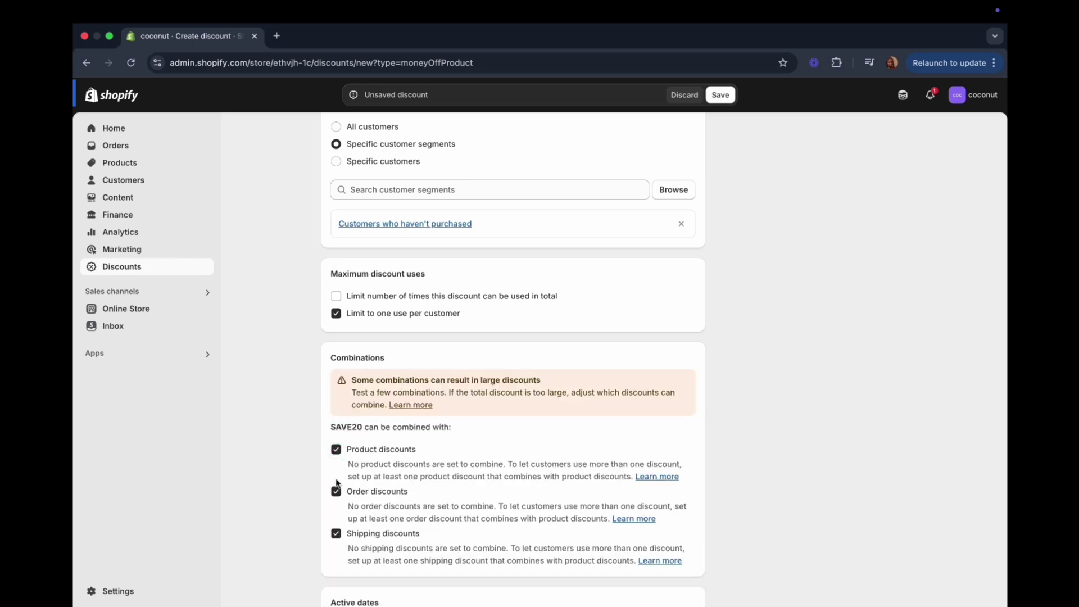
Stop SAVE20 from being combined with product discounts, order discounts and shipping discounts
{"action": "left_click", "coordinate": [336, 490]}
{"action": "left_click", "coordinate": [336, 439]}
{"action": "scroll", "coordinate": [441, 462], "scroll_direction": "down", "scroll_amount": 2}
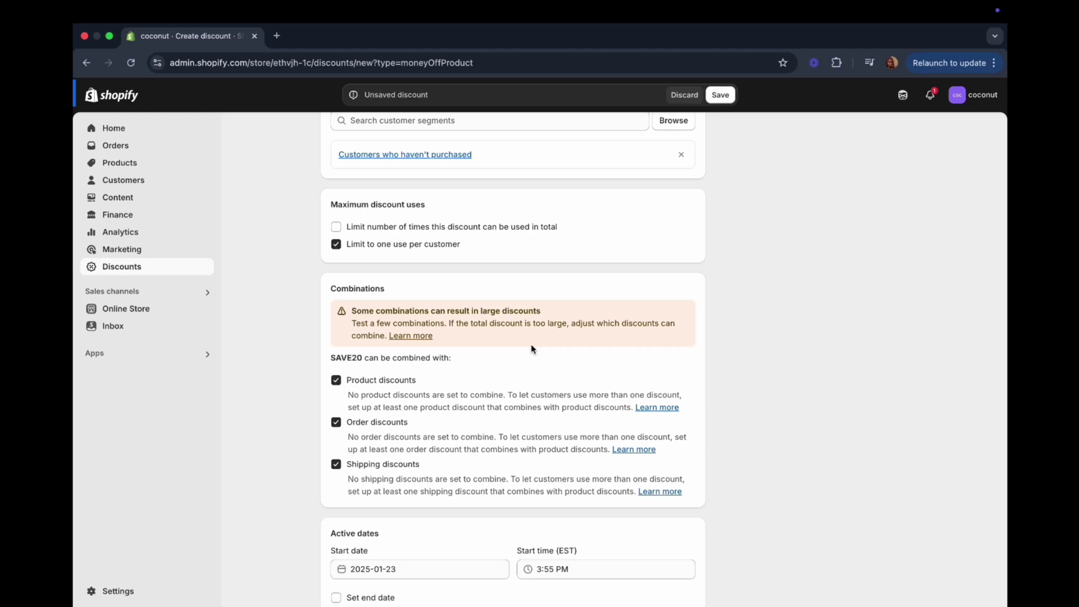
{"action": "left_click", "coordinate": [336, 380]}
{"action": "left_click", "coordinate": [336, 398]}
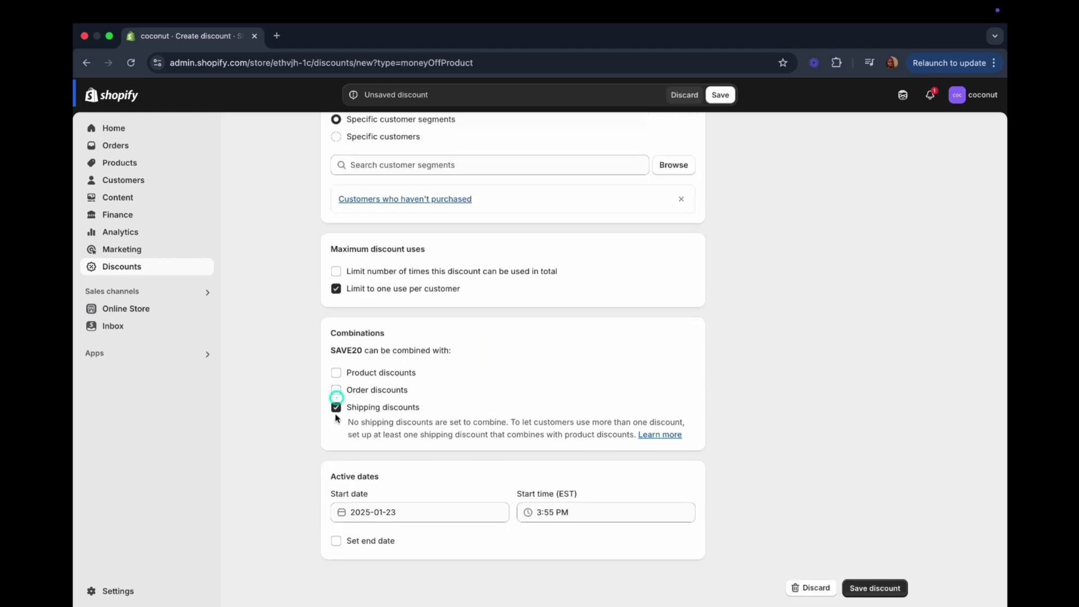
{"action": "left_click", "coordinate": [337, 407]}
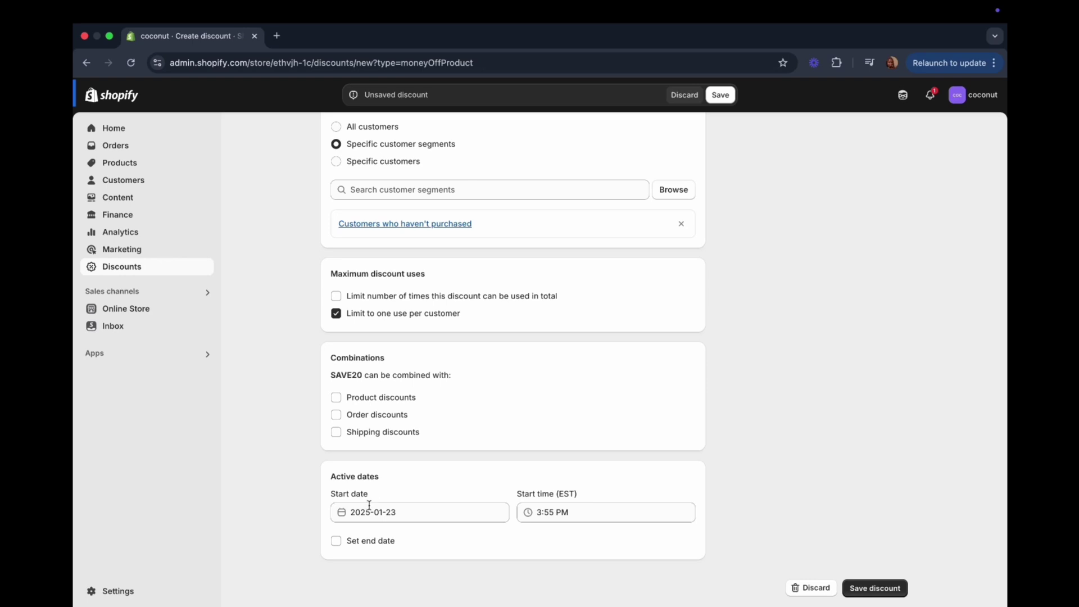
Set the discount's start date to 2025-01-23 and look through the available start times
{"action": "left_click", "coordinate": [417, 512]}
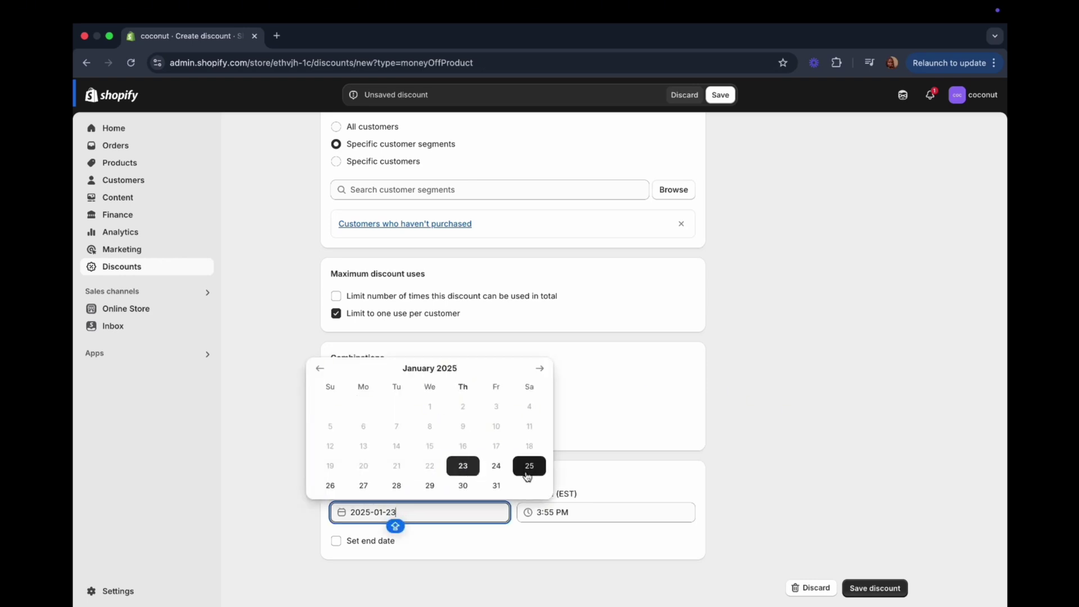
{"action": "left_click", "coordinate": [468, 469]}
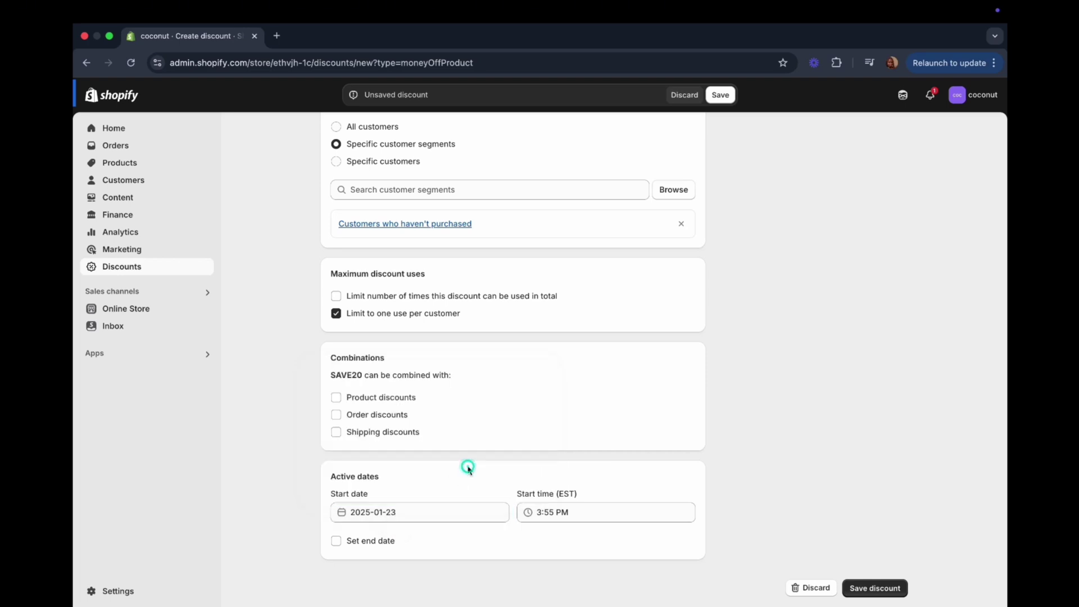
{"action": "left_click", "coordinate": [595, 513]}
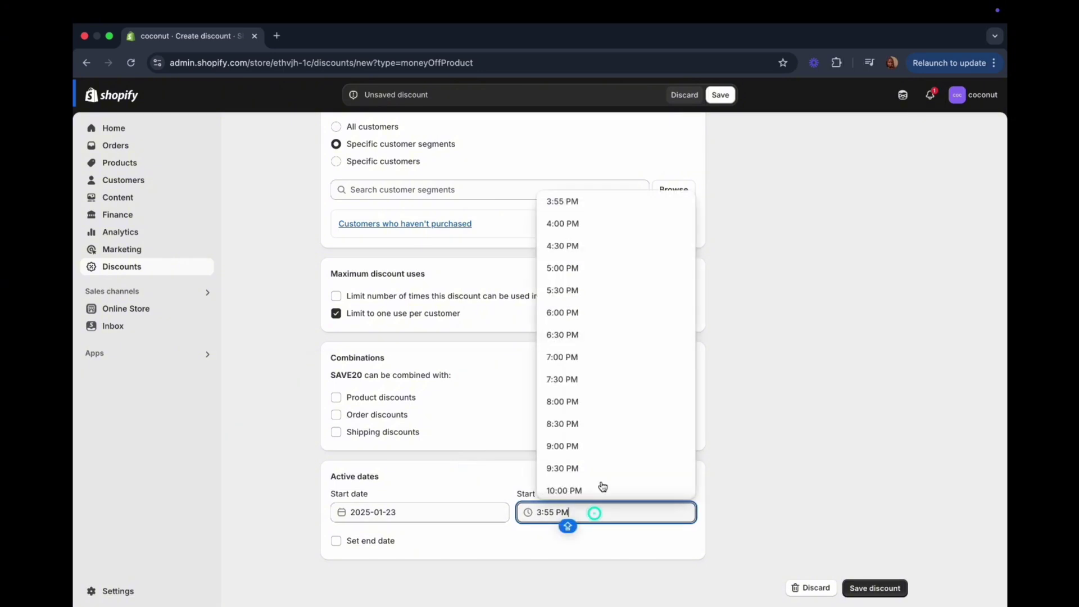
{"action": "scroll", "coordinate": [591, 456], "scroll_direction": "down", "scroll_amount": 2}
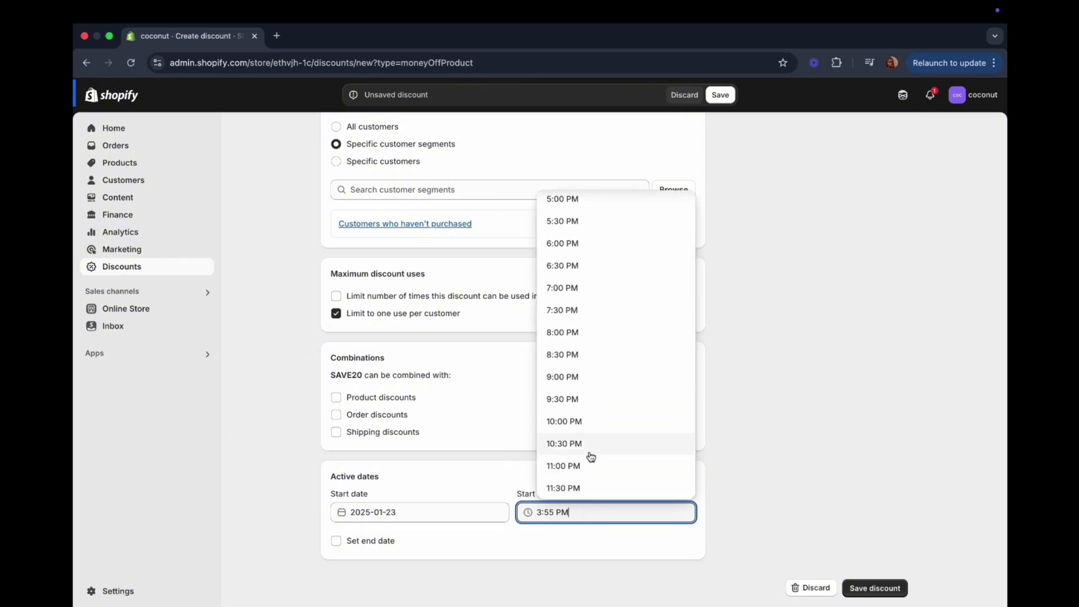
{"action": "scroll", "coordinate": [598, 371], "scroll_direction": "up", "scroll_amount": 3}
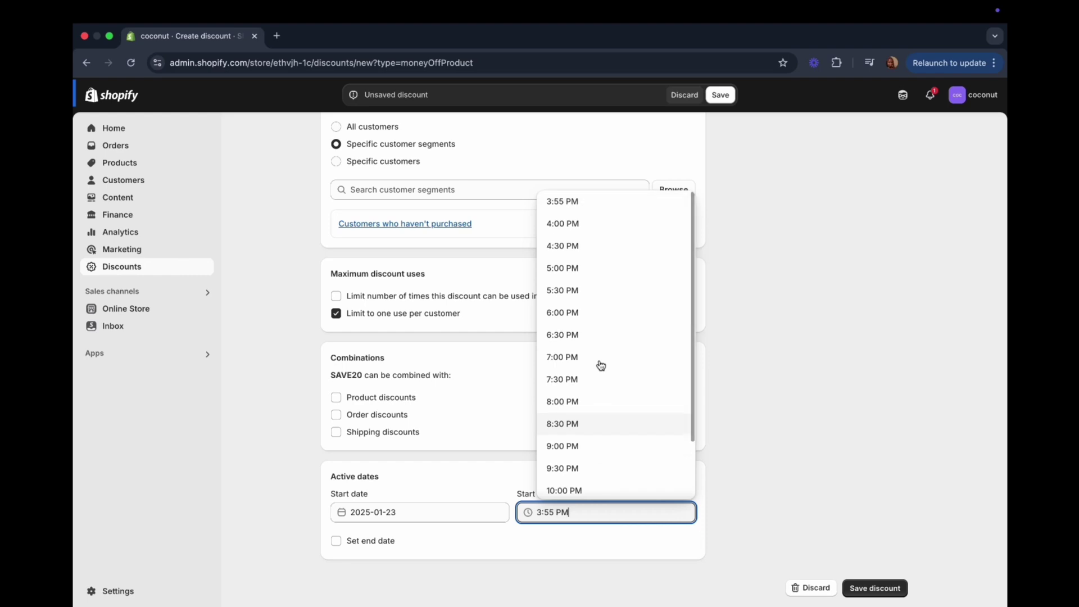
{"action": "scroll", "coordinate": [601, 365], "scroll_direction": "down", "scroll_amount": 3}
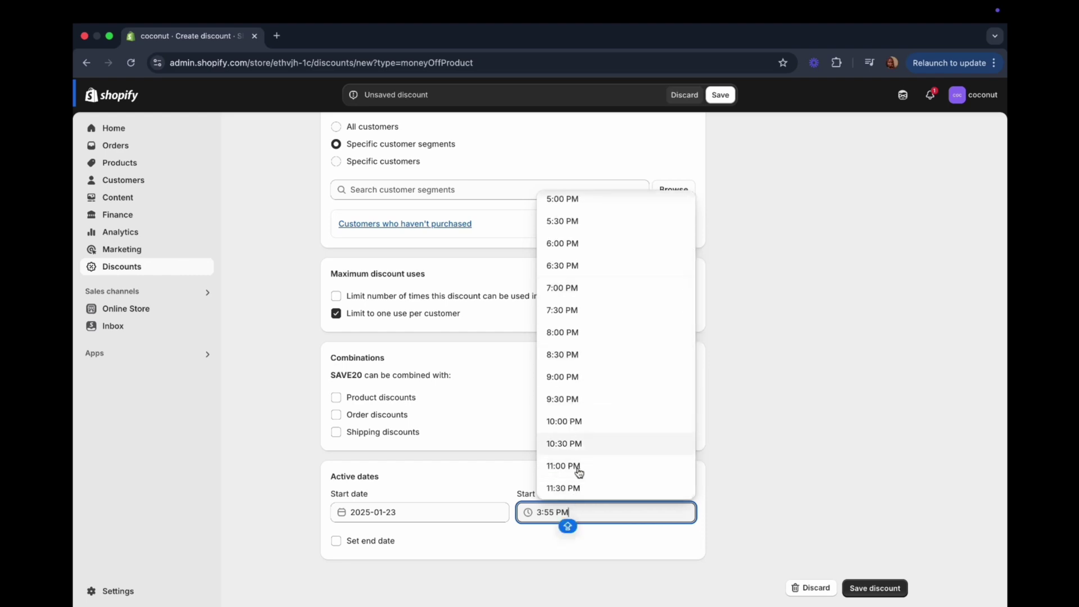
{"action": "left_click", "coordinate": [518, 532]}
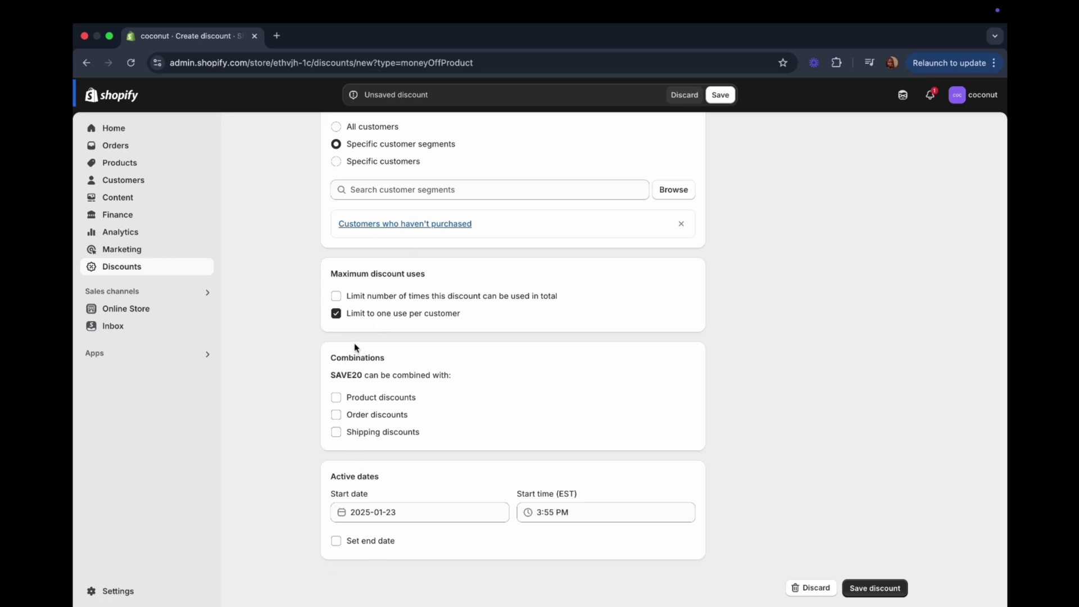
Give the discount an end date of 2025-01-31 with an end time of 6:00 AM
{"action": "left_click", "coordinate": [337, 543]}
{"action": "scroll", "coordinate": [399, 542], "scroll_direction": "down", "scroll_amount": 2}
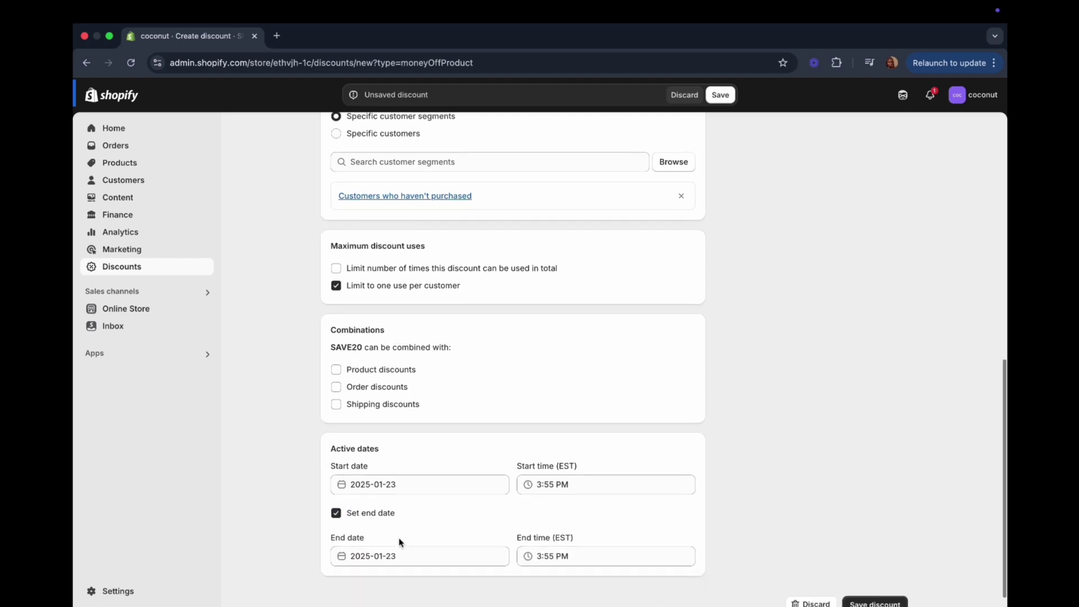
{"action": "left_click", "coordinate": [420, 541]}
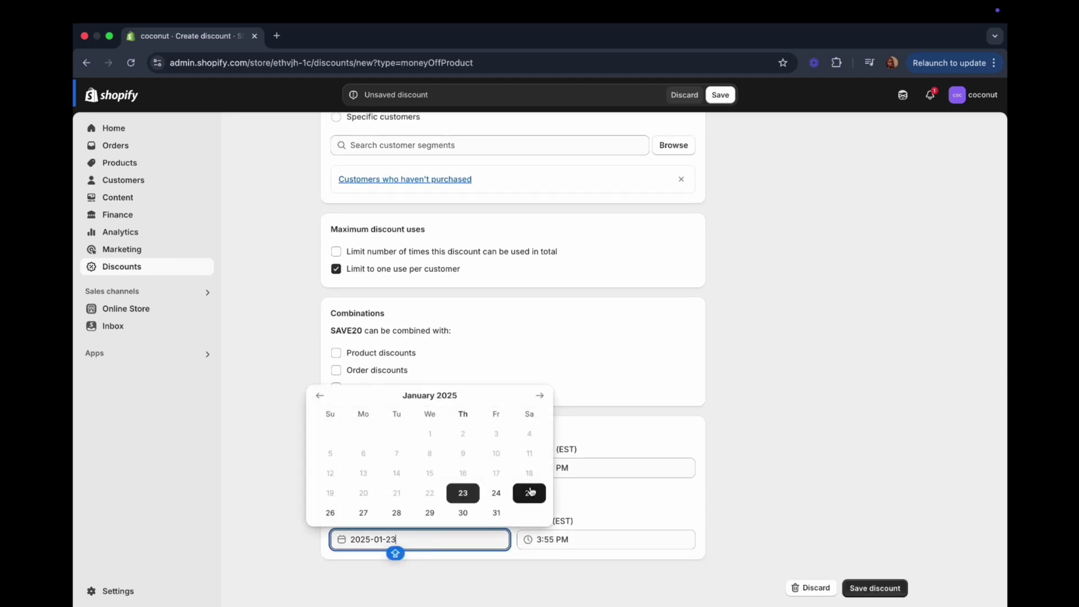
{"action": "left_click", "coordinate": [501, 513]}
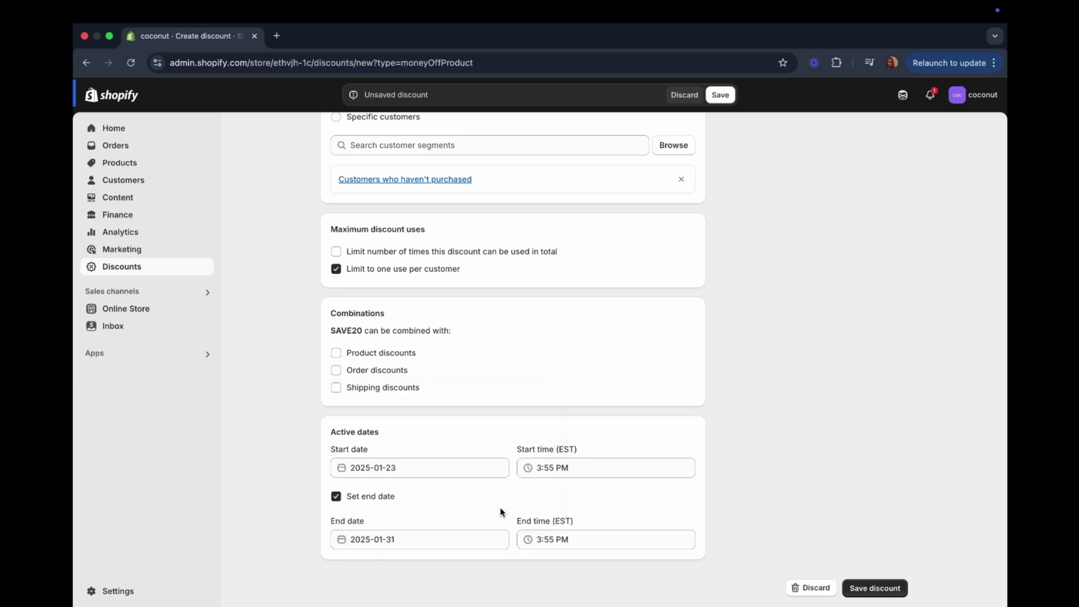
{"action": "left_click", "coordinate": [590, 540]}
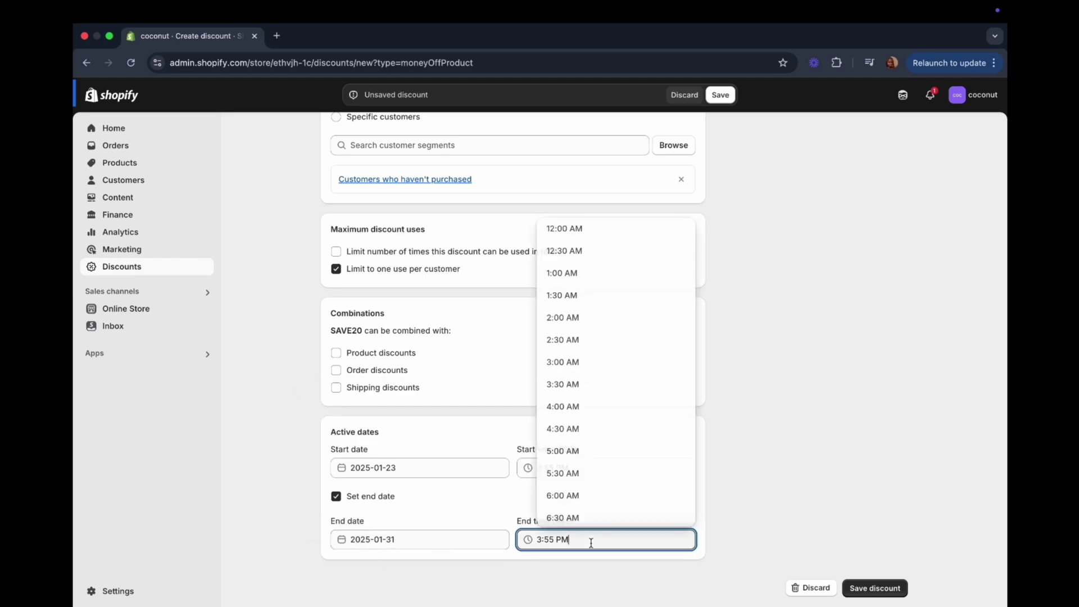
{"action": "left_click", "coordinate": [591, 502]}
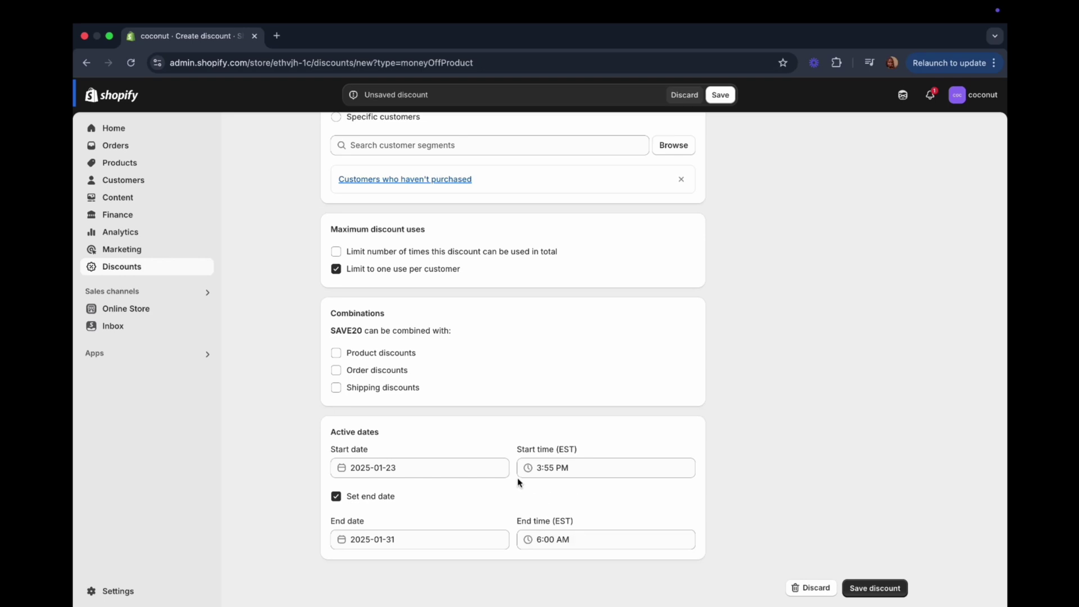
Review all the settings of the unsaved discount, from its summary details to its active dates
{"action": "scroll", "coordinate": [518, 483], "scroll_direction": "up", "scroll_amount": 10}
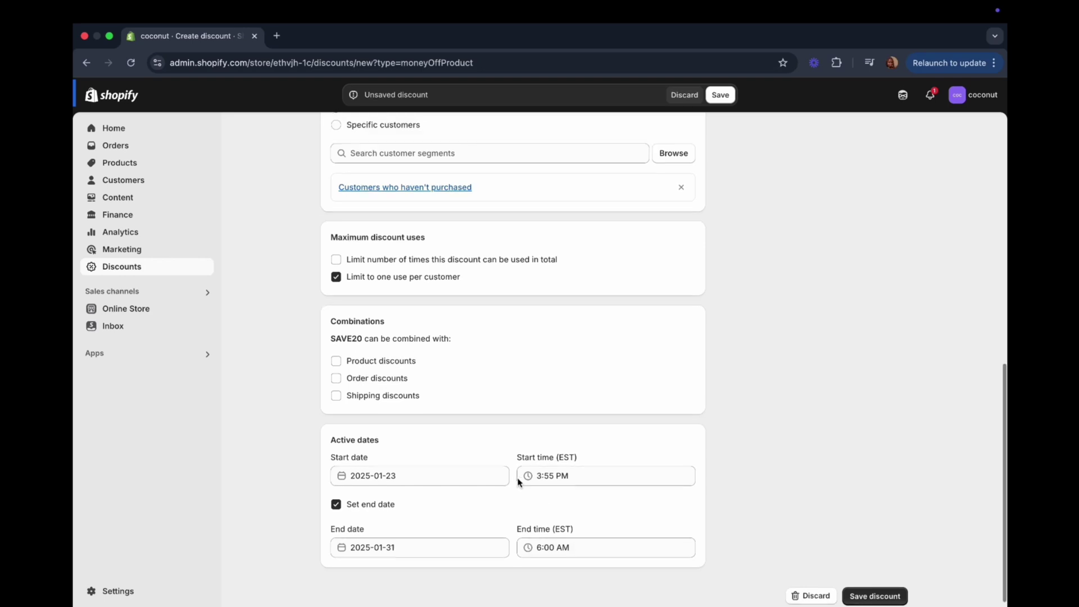
{"action": "scroll", "coordinate": [518, 482], "scroll_direction": "down", "scroll_amount": 2}
{"action": "scroll", "coordinate": [518, 482], "scroll_direction": "down", "scroll_amount": 8}
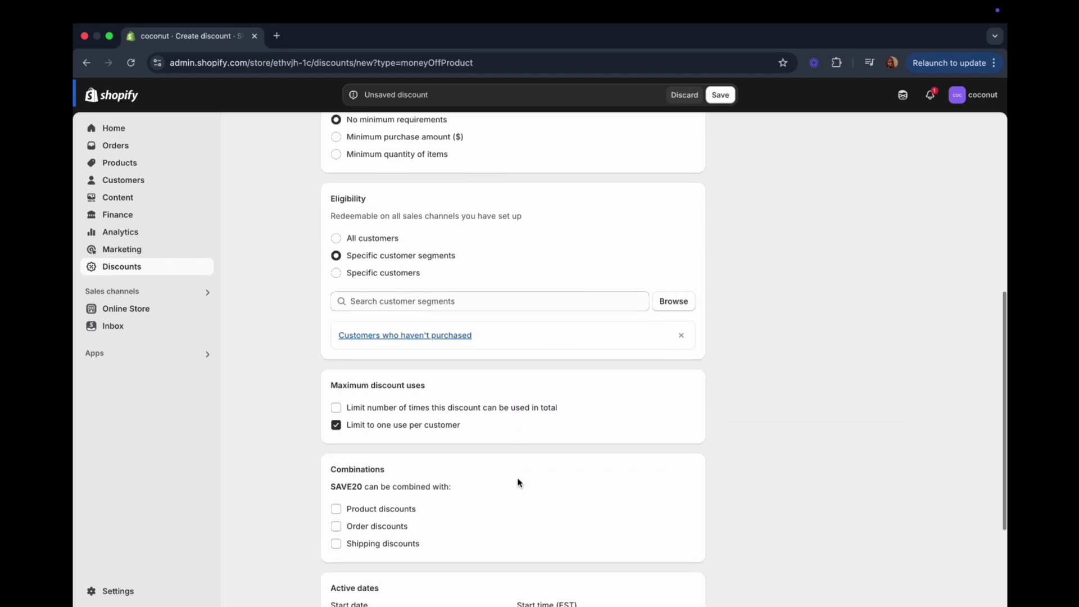
{"action": "scroll", "coordinate": [517, 480], "scroll_direction": "up", "scroll_amount": 10}
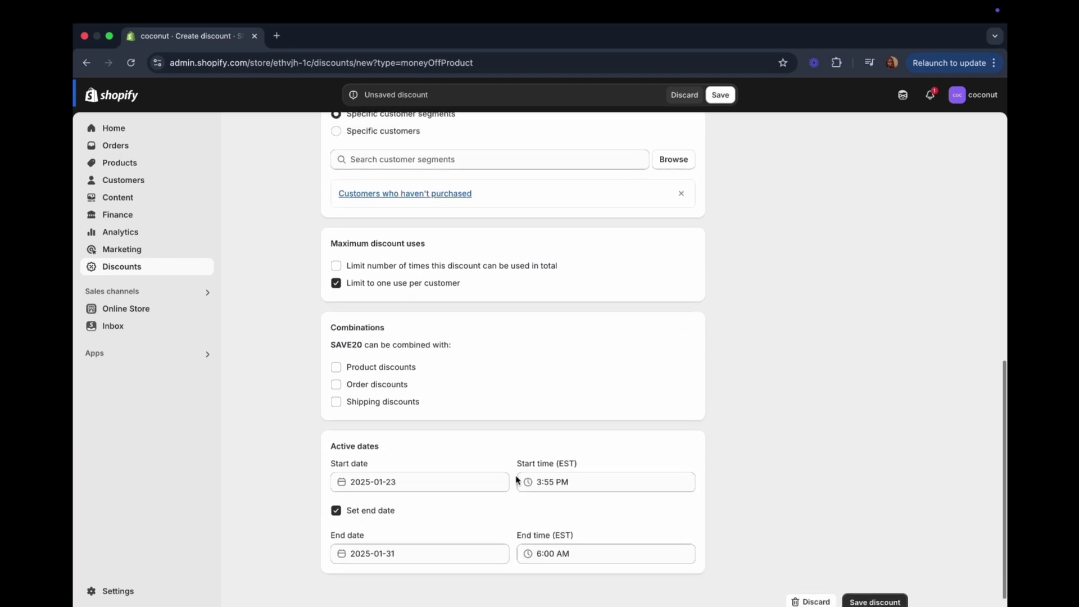
{"action": "scroll", "coordinate": [523, 265], "scroll_direction": "down", "scroll_amount": 10}
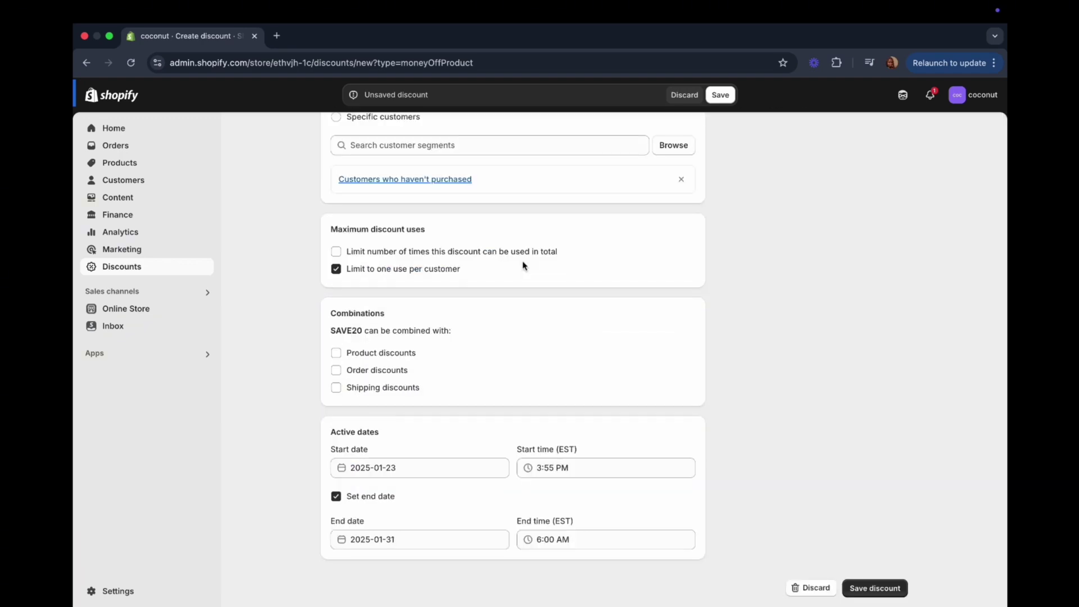
{"action": "scroll", "coordinate": [523, 266], "scroll_direction": "up", "scroll_amount": 8}
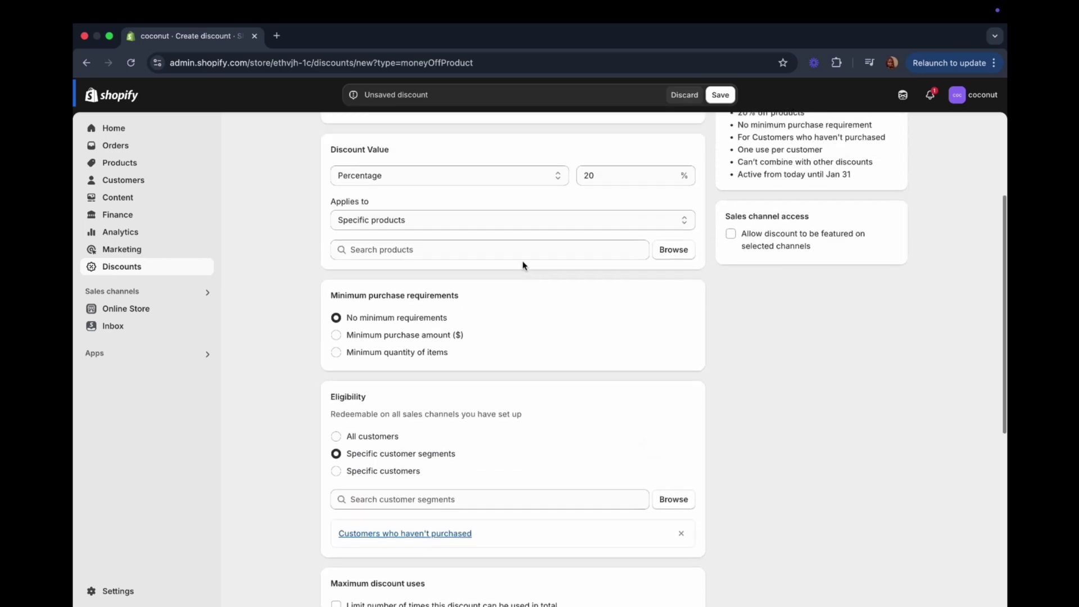
{"action": "scroll", "coordinate": [523, 266], "scroll_direction": "up", "scroll_amount": 1}
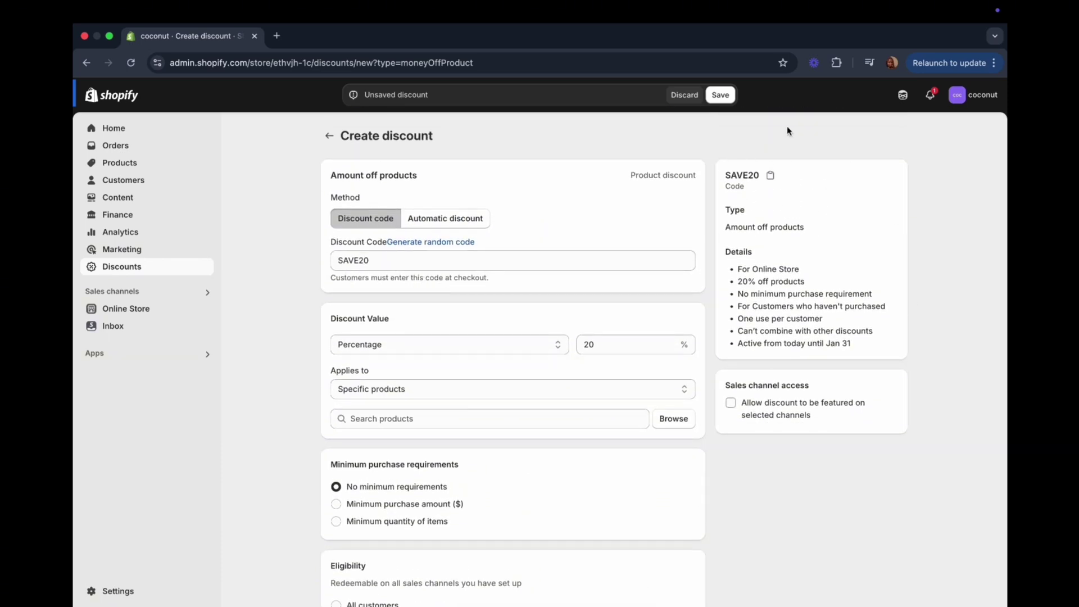
{"action": "scroll", "coordinate": [485, 253], "scroll_direction": "down", "scroll_amount": 10}
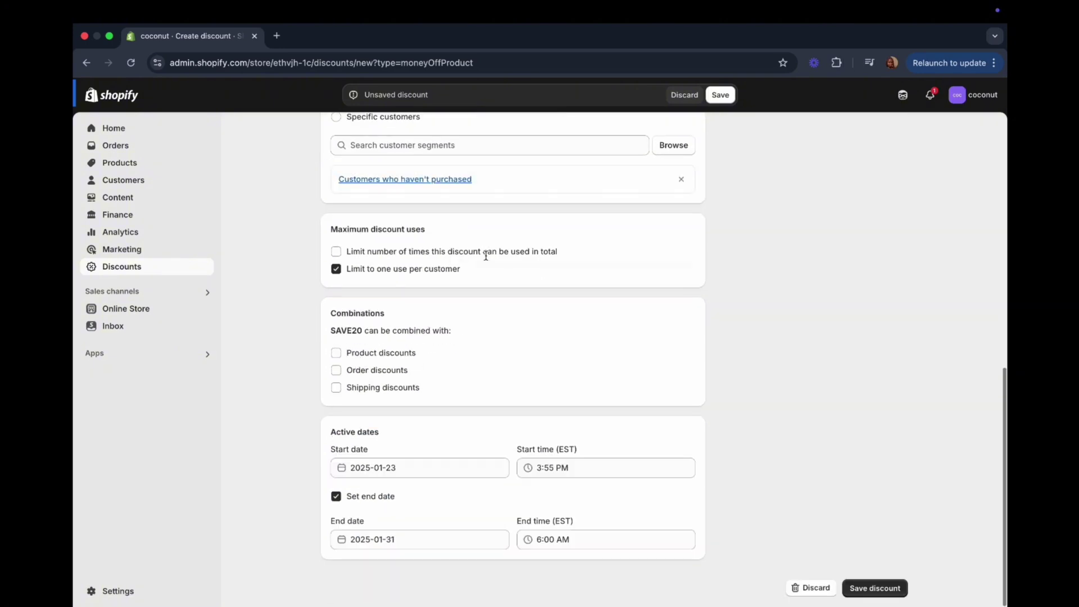
Try allowing the discount to be featured on selected sales channels
{"action": "scroll", "coordinate": [486, 260], "scroll_direction": "up", "scroll_amount": 10}
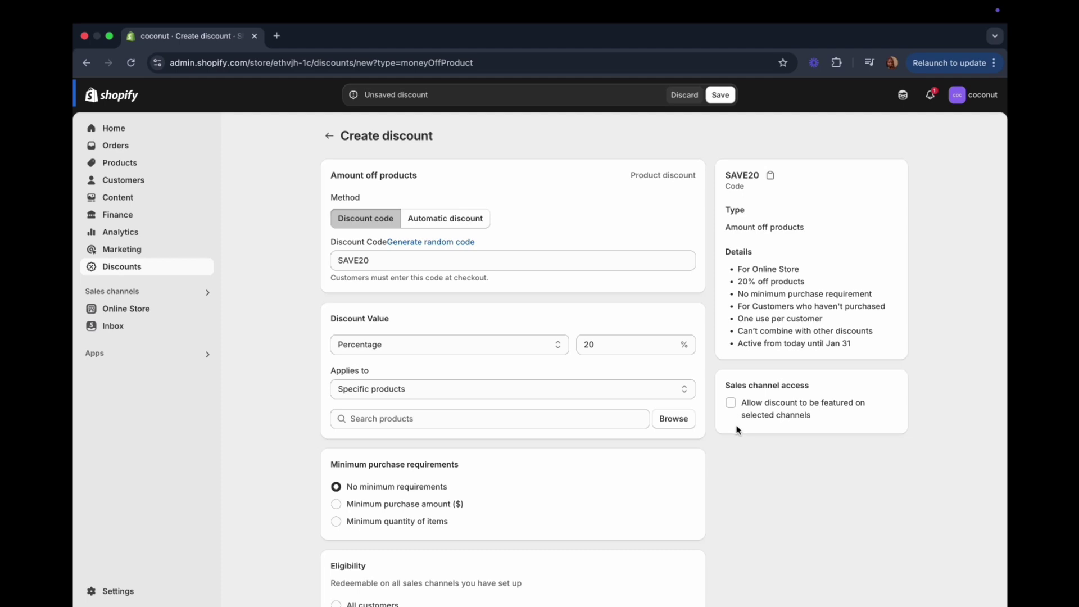
{"action": "left_click", "coordinate": [731, 402]}
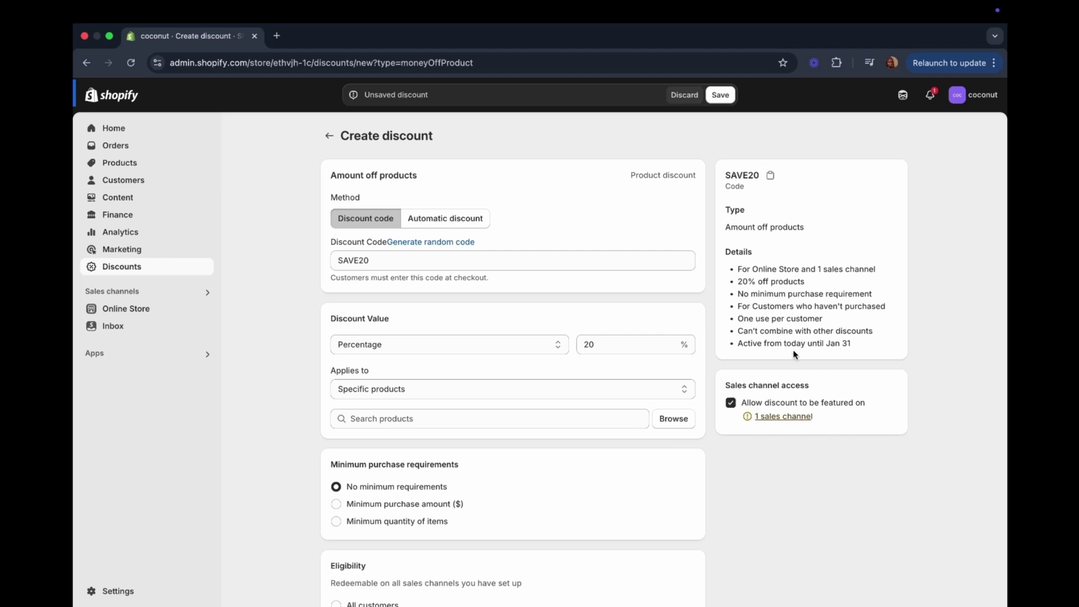
{"action": "left_click", "coordinate": [732, 404]}
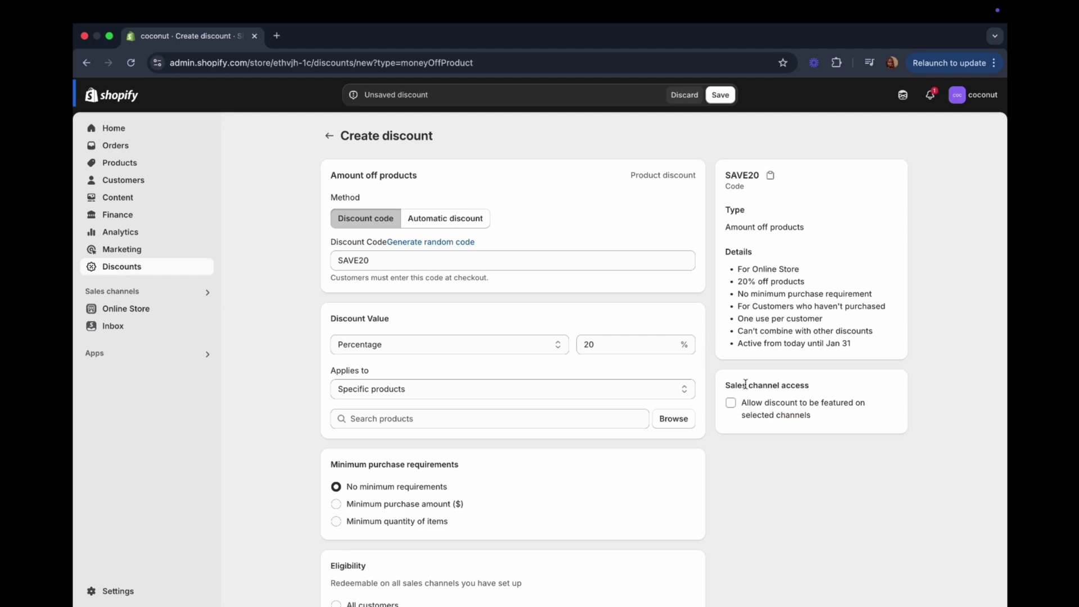
Save the SAVE20 discount and view the shareable link for promoting it
{"action": "scroll", "coordinate": [550, 217], "scroll_direction": "down", "scroll_amount": 15}
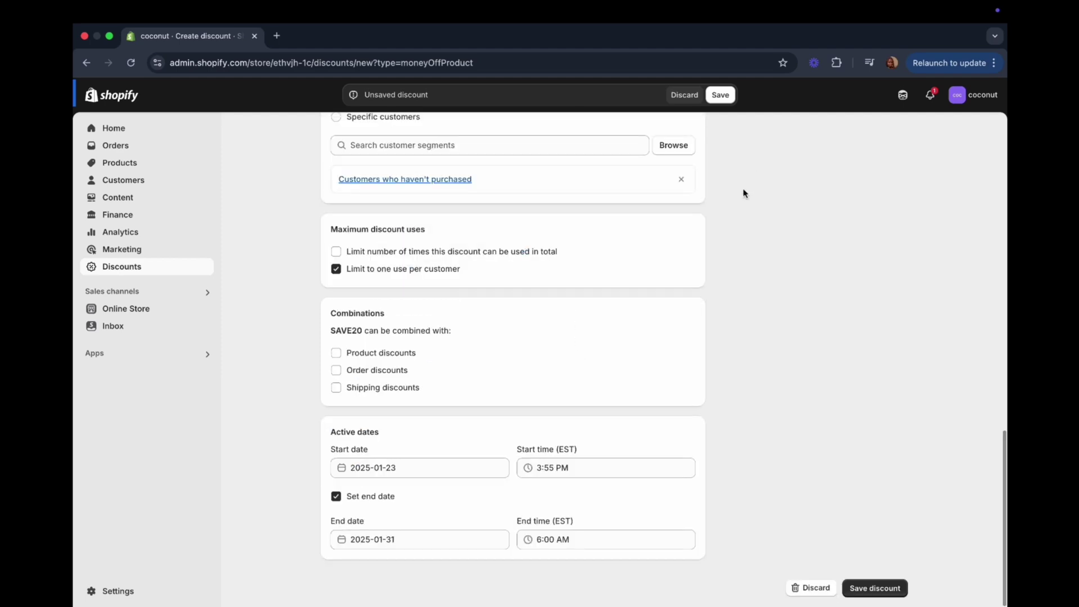
{"action": "left_click", "coordinate": [730, 102]}
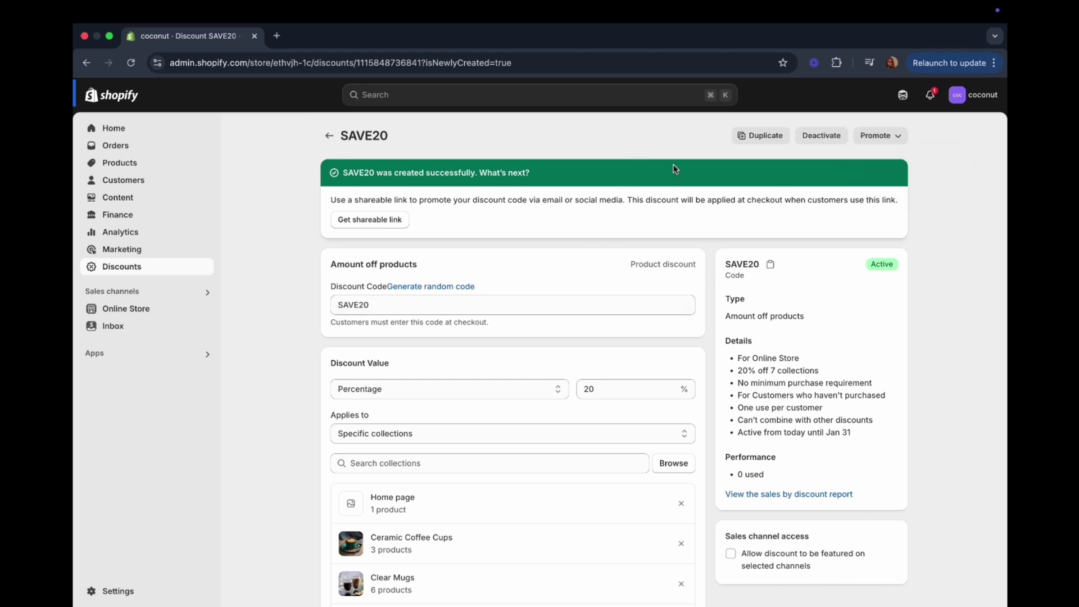
{"action": "left_click", "coordinate": [896, 140]}
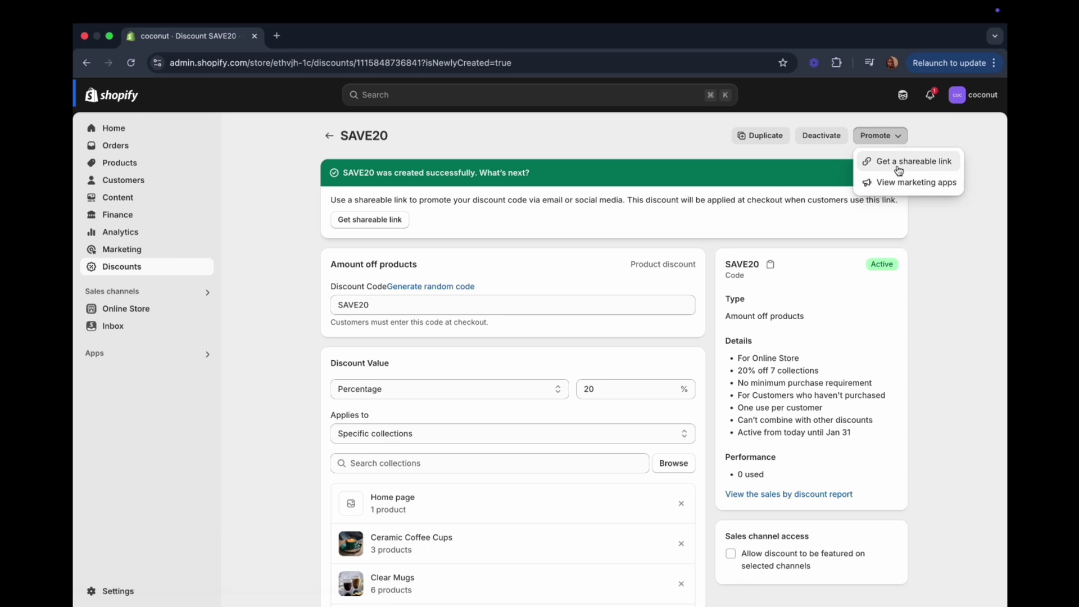
{"action": "left_click", "coordinate": [899, 169]}
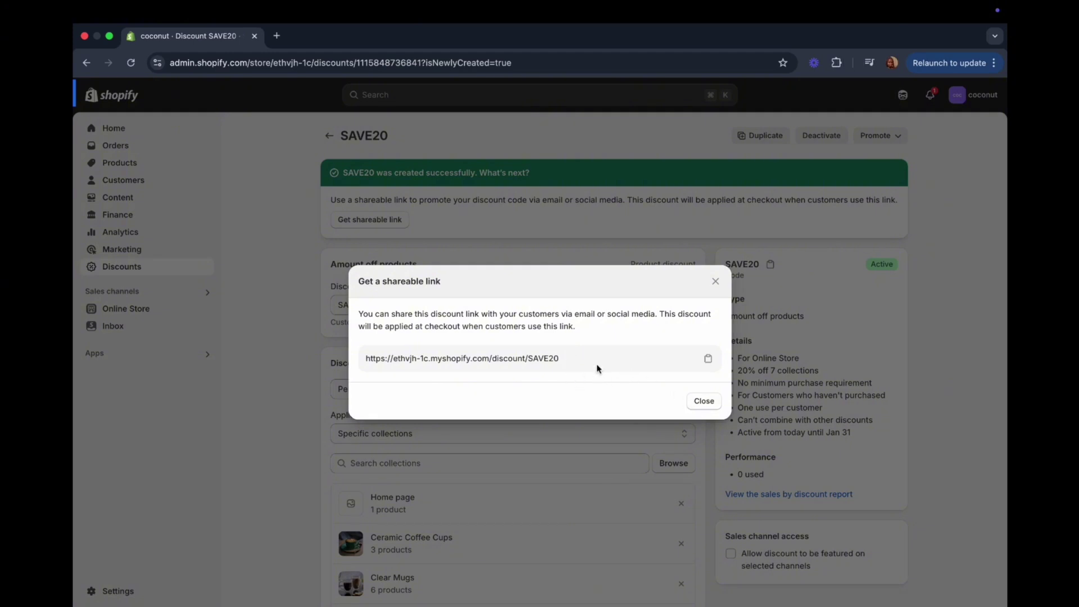
{"action": "left_click", "coordinate": [716, 286]}
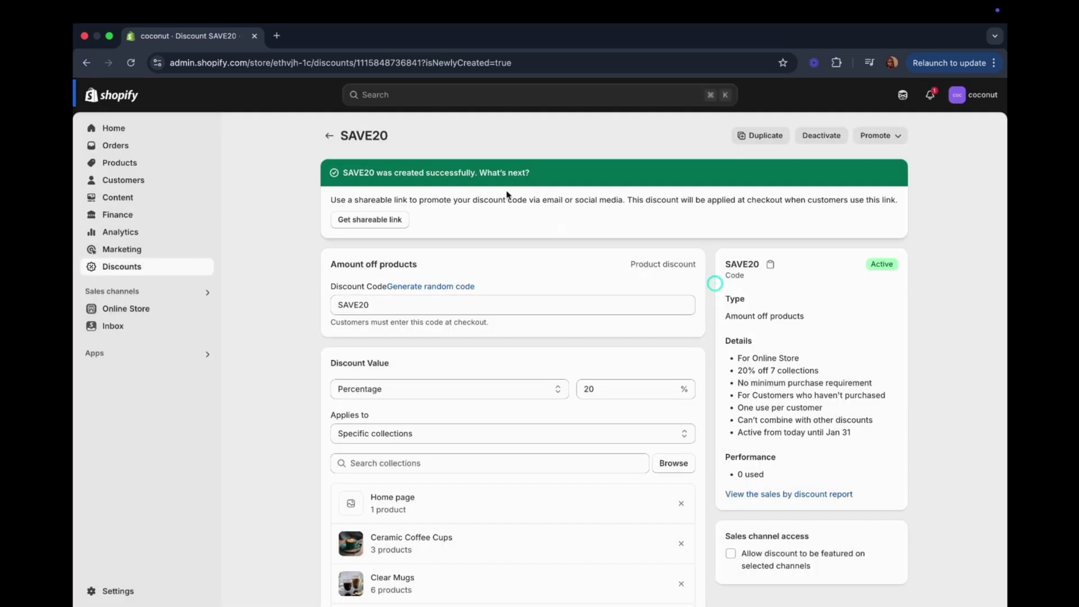
Return to the discounts list and check which sales channels SAVE20 is active on
{"action": "left_click", "coordinate": [326, 136]}
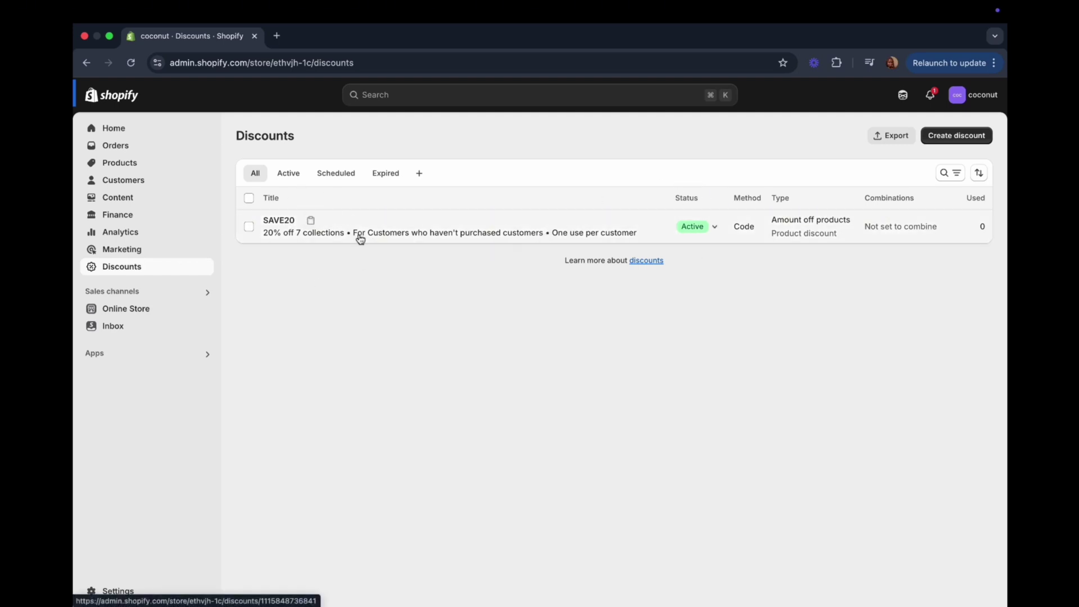
{"action": "left_click", "coordinate": [716, 228]}
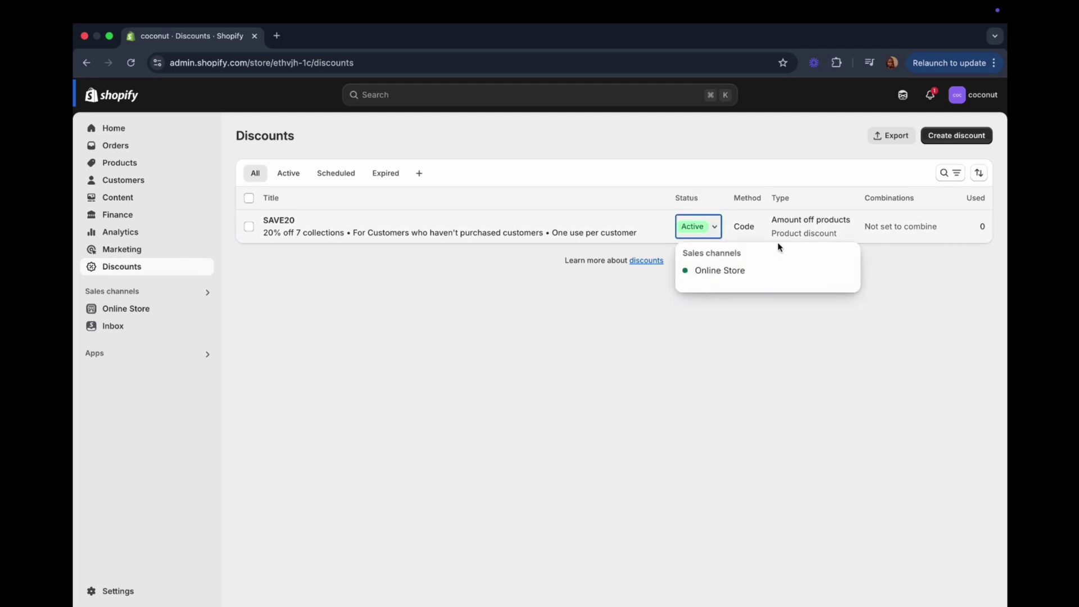
{"action": "left_click", "coordinate": [775, 369]}
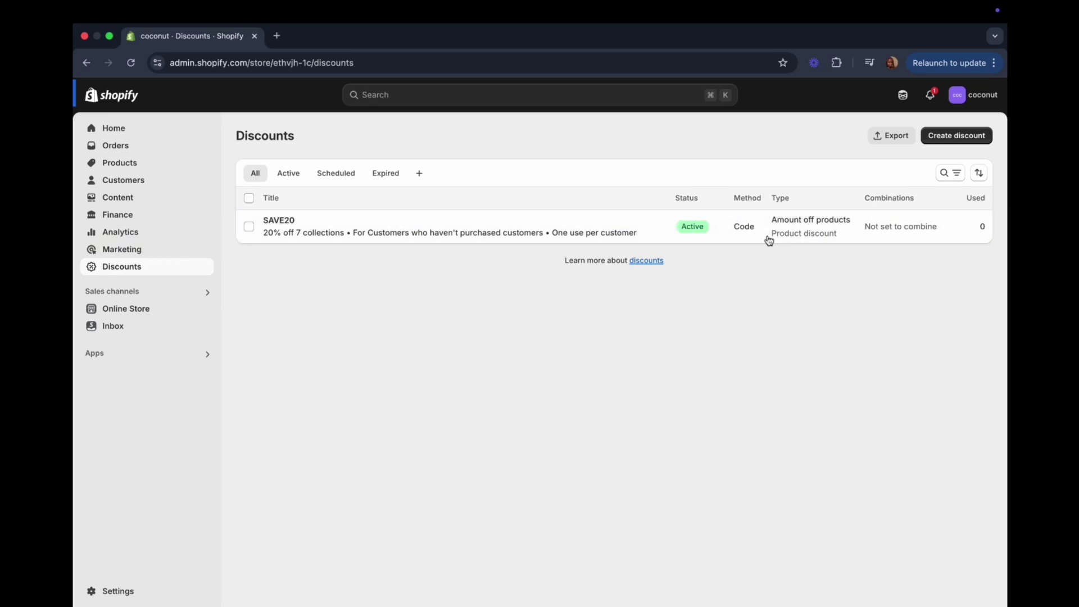
Sort the discounts by times used and look through the Active, Scheduled, Expired and All views
{"action": "left_click", "coordinate": [981, 201]}
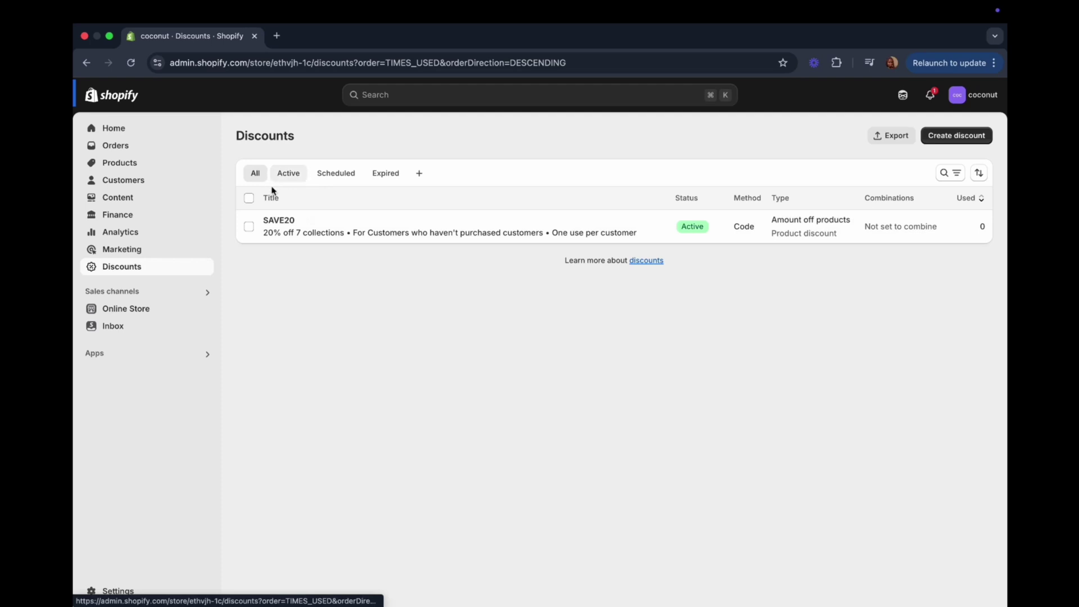
{"action": "left_click", "coordinate": [283, 173]}
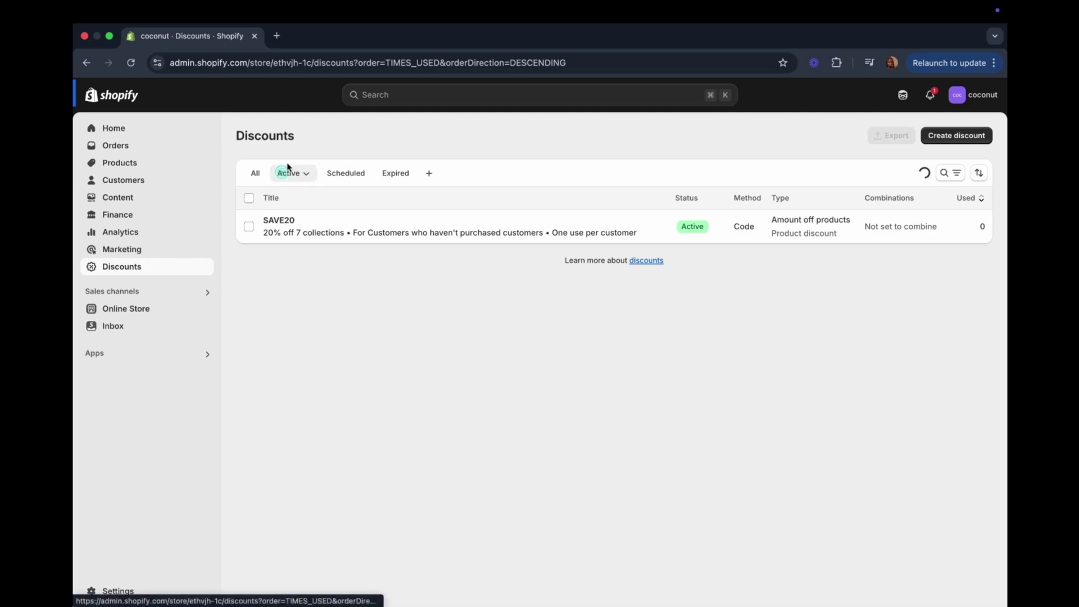
{"action": "left_click", "coordinate": [345, 173]}
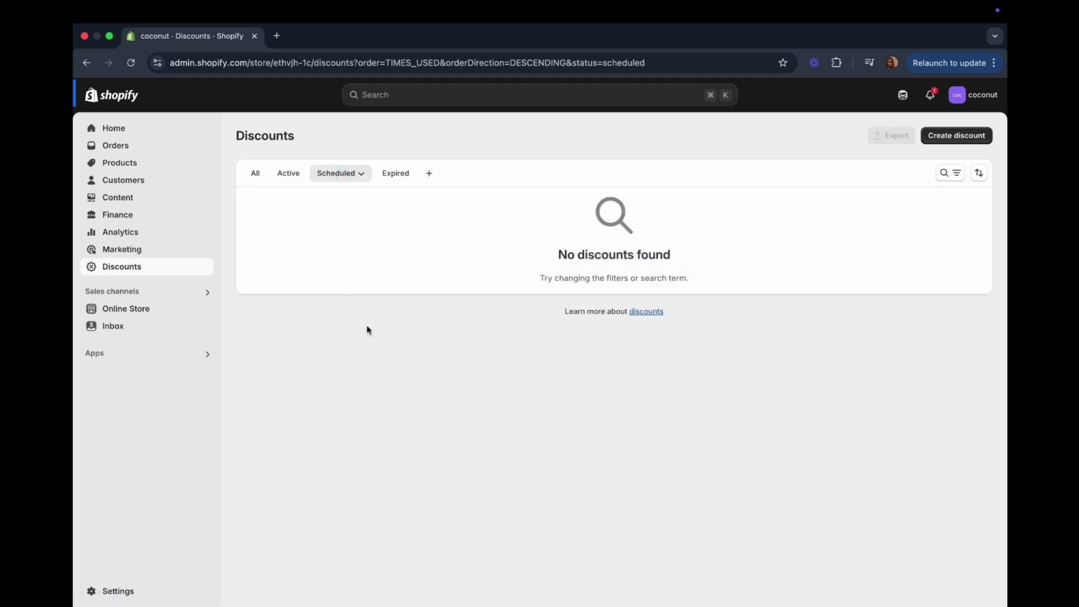
{"action": "left_click", "coordinate": [393, 174]}
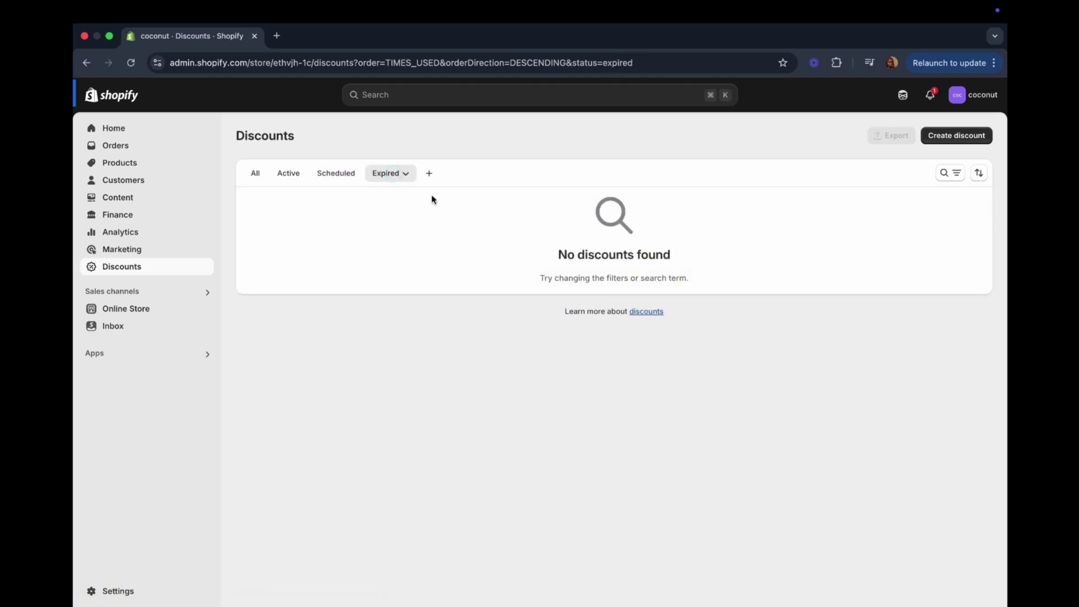
{"action": "left_click", "coordinate": [254, 174]}
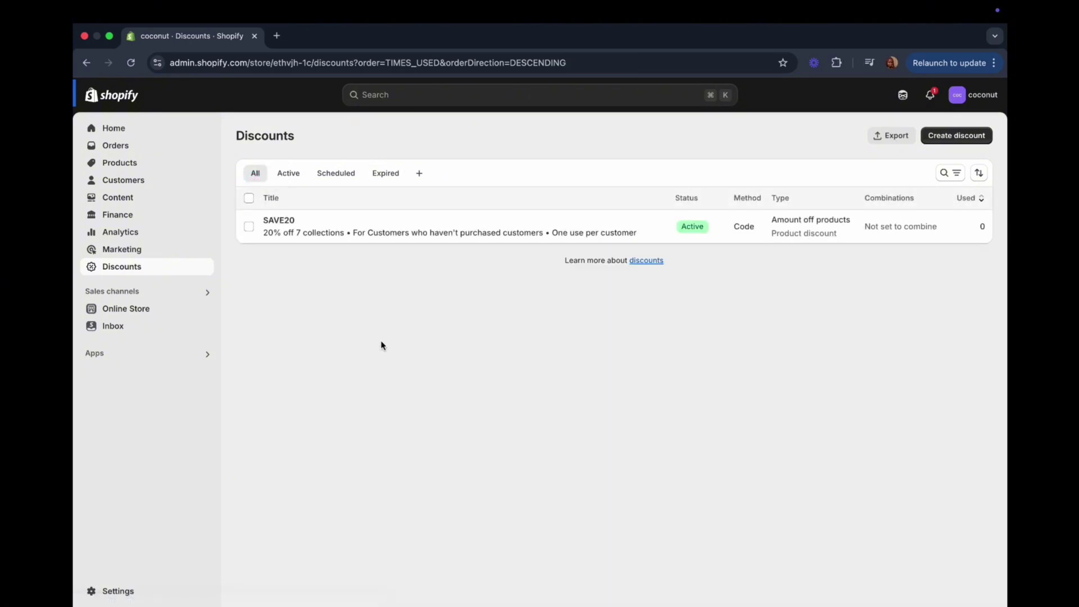